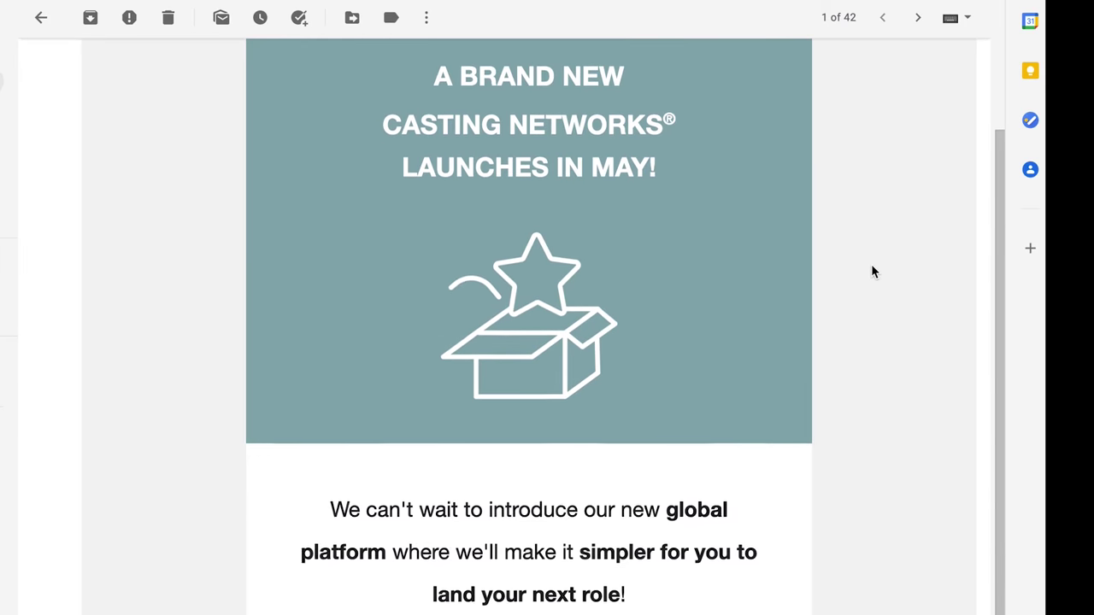
Step: Open SF Casting's Your Linked Accounts page from the Account menu and highlight its intro text
scroll(872, 271, down, 5)
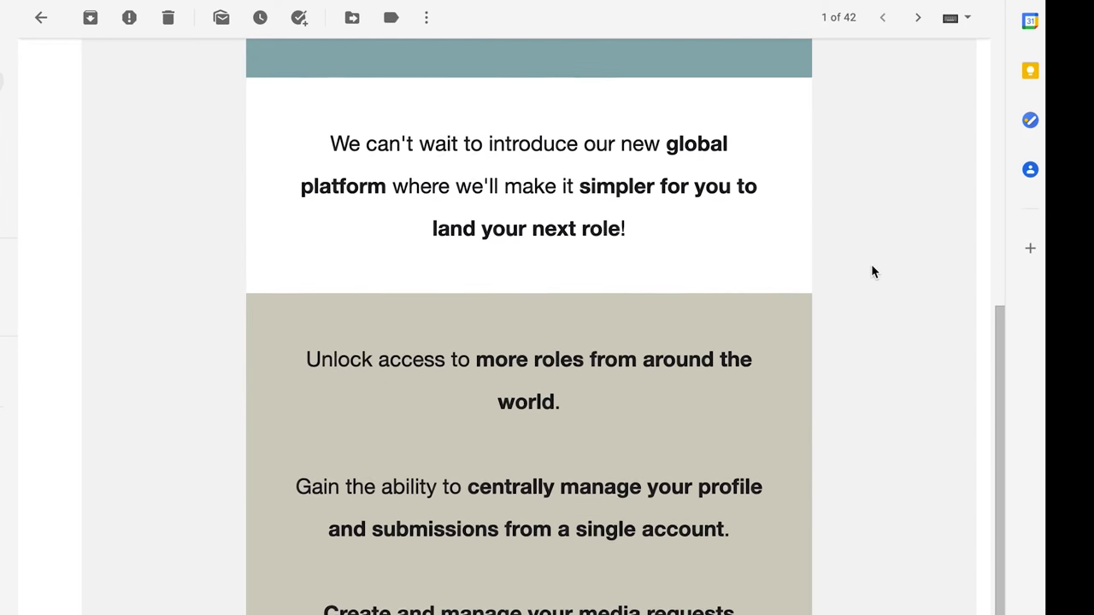
scroll(872, 270, down, 4)
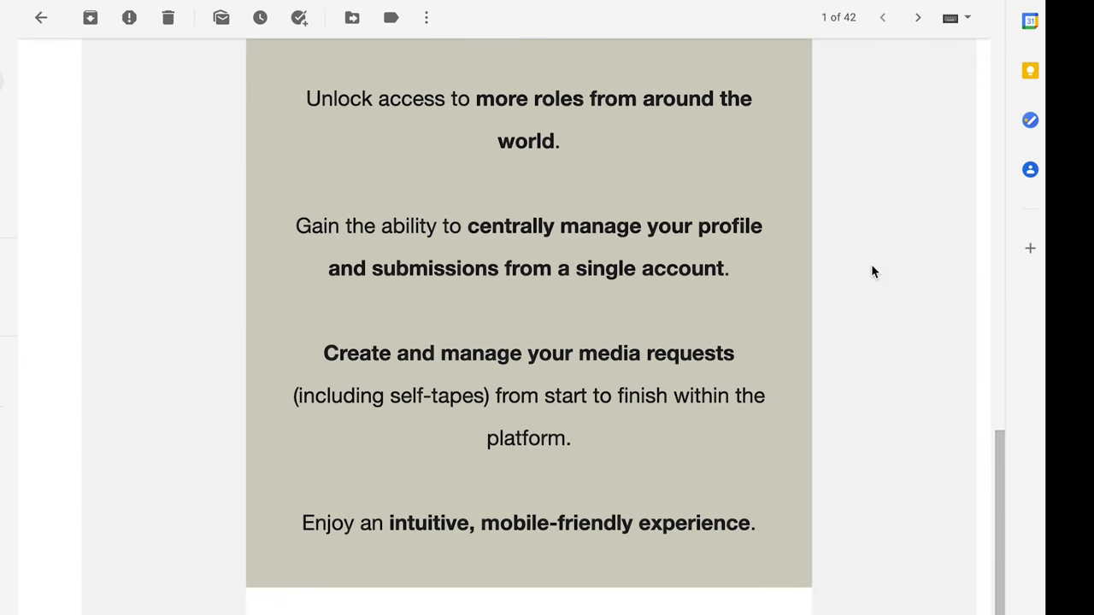
scroll(872, 271, down, 3)
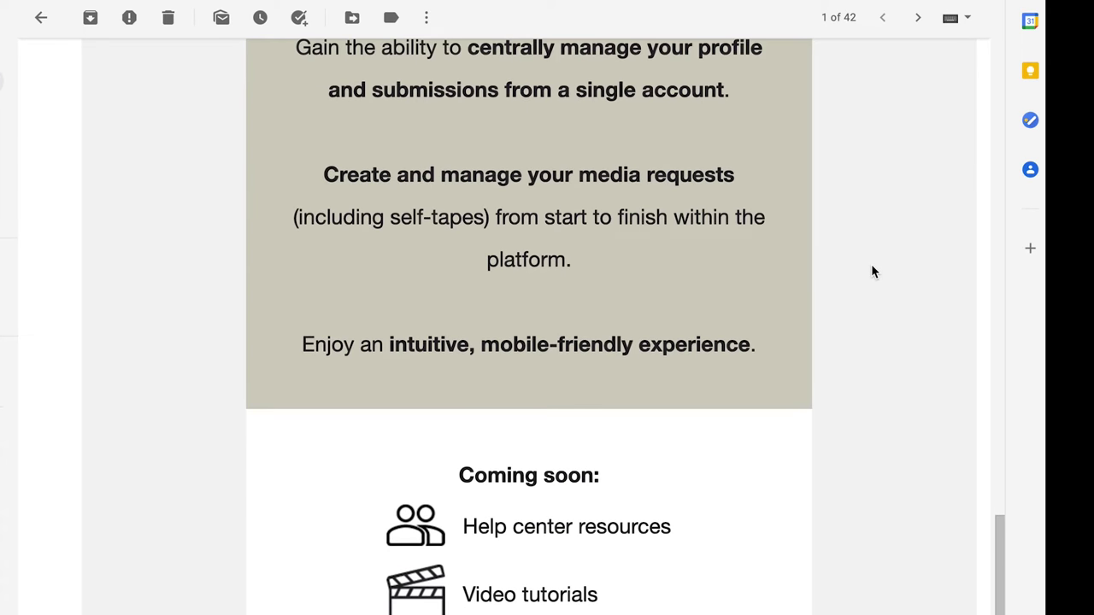
scroll(873, 271, down, 3)
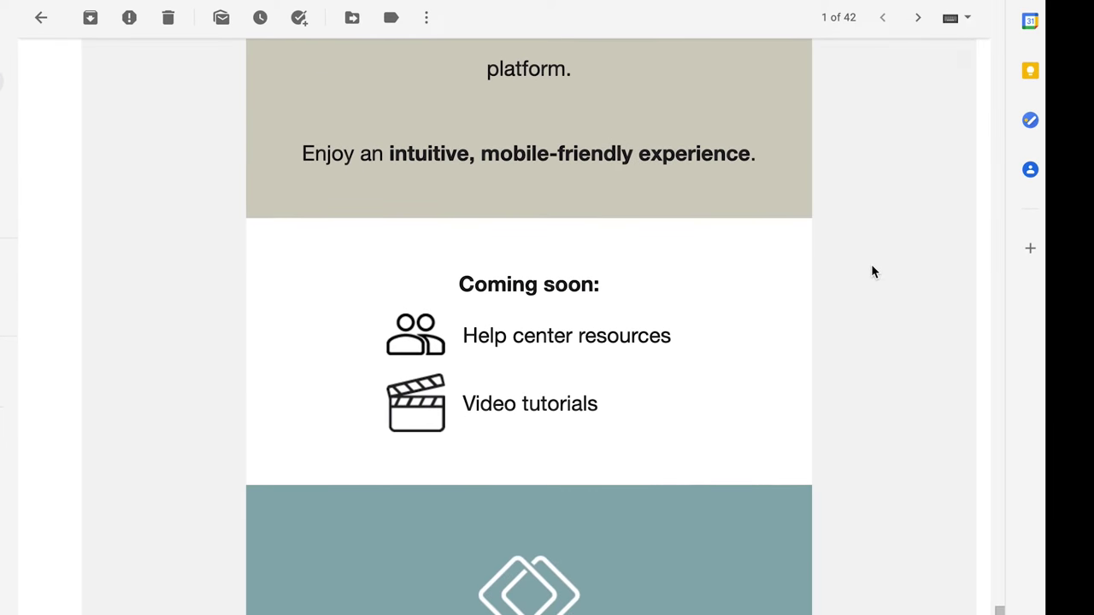
scroll(872, 270, up, 10)
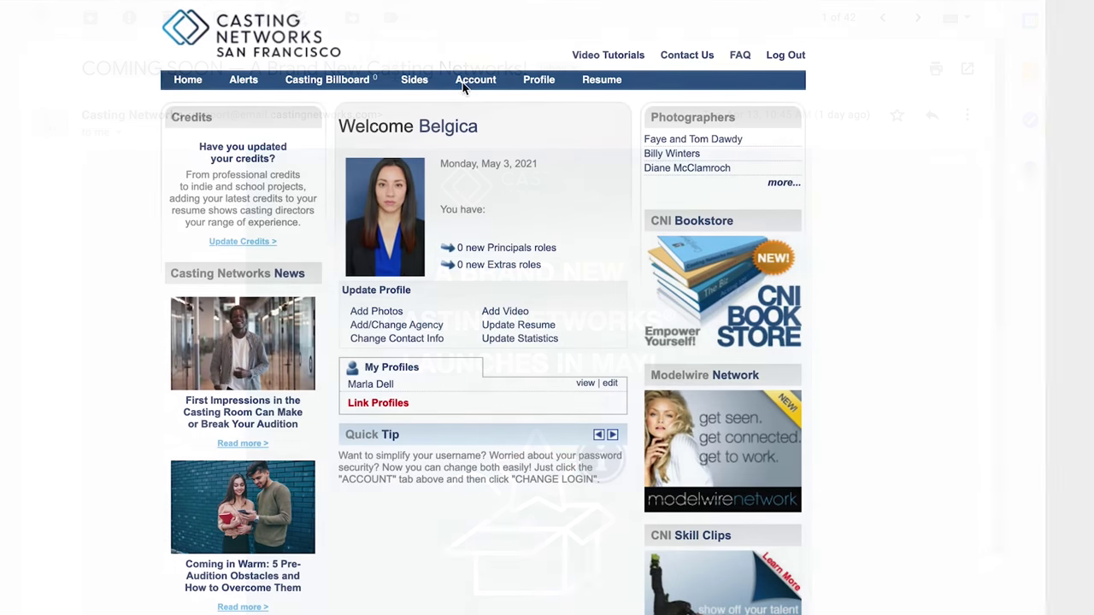
click(475, 85)
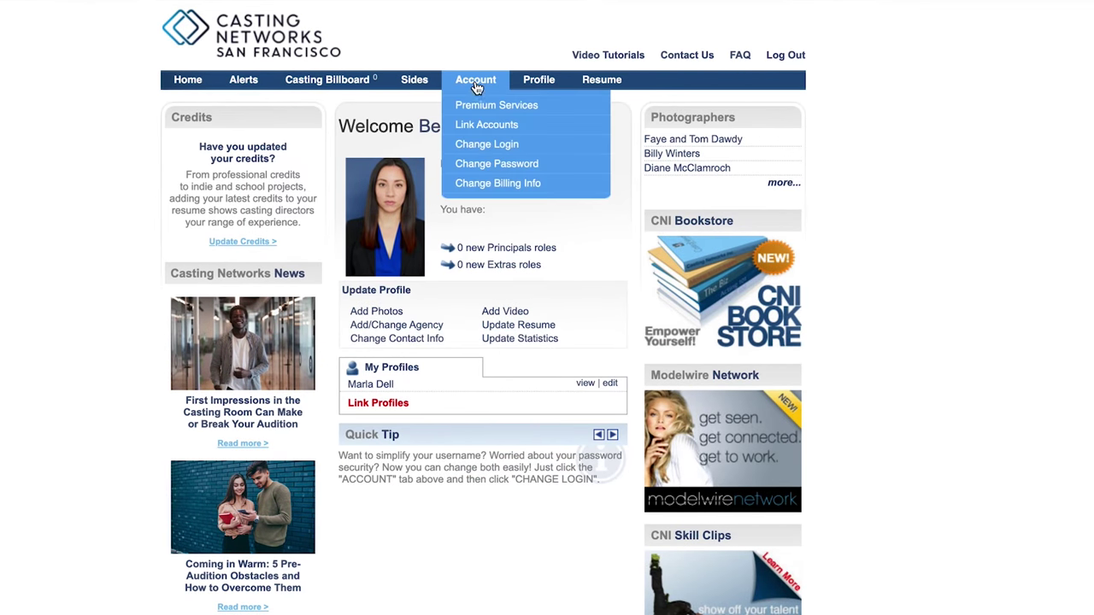
click(497, 131)
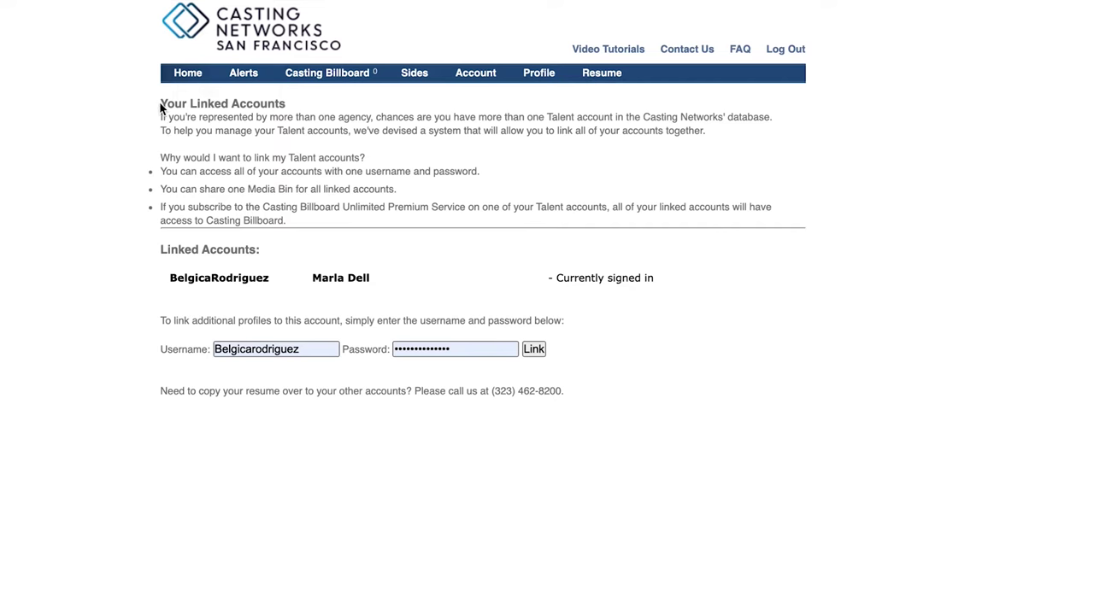
drag(160, 103, 708, 146)
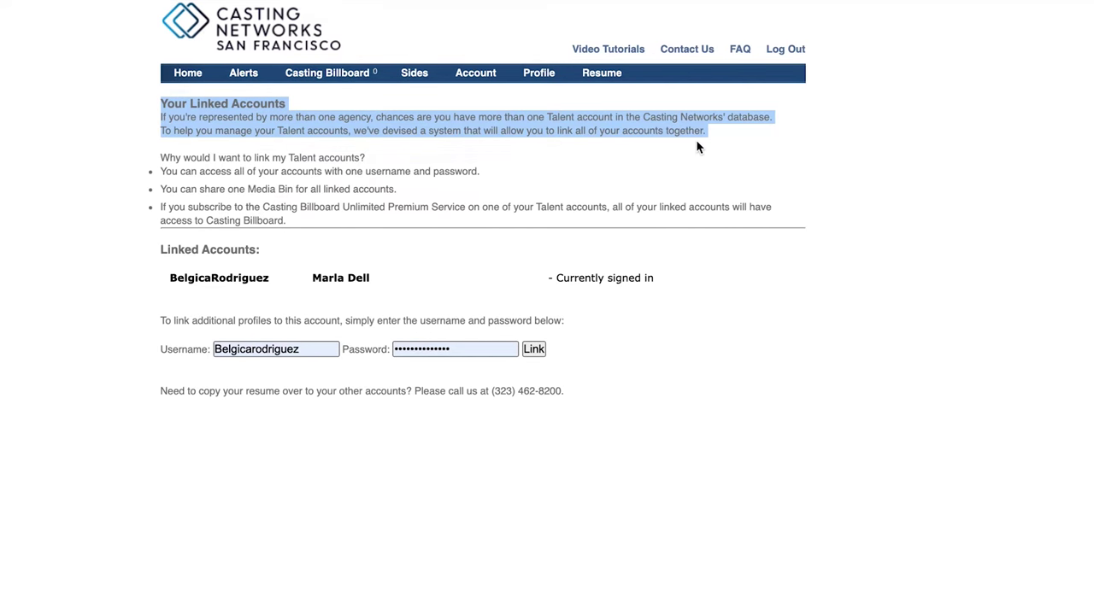
click(696, 147)
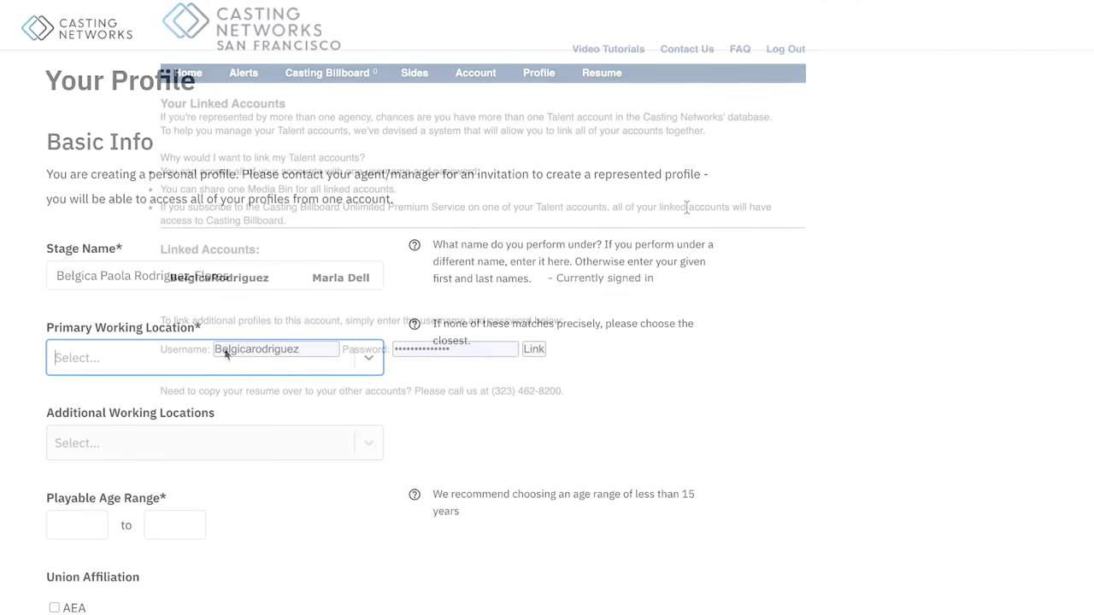
Step: Set Melbourne as primary working location and Edinburgh as additional location
click(366, 358)
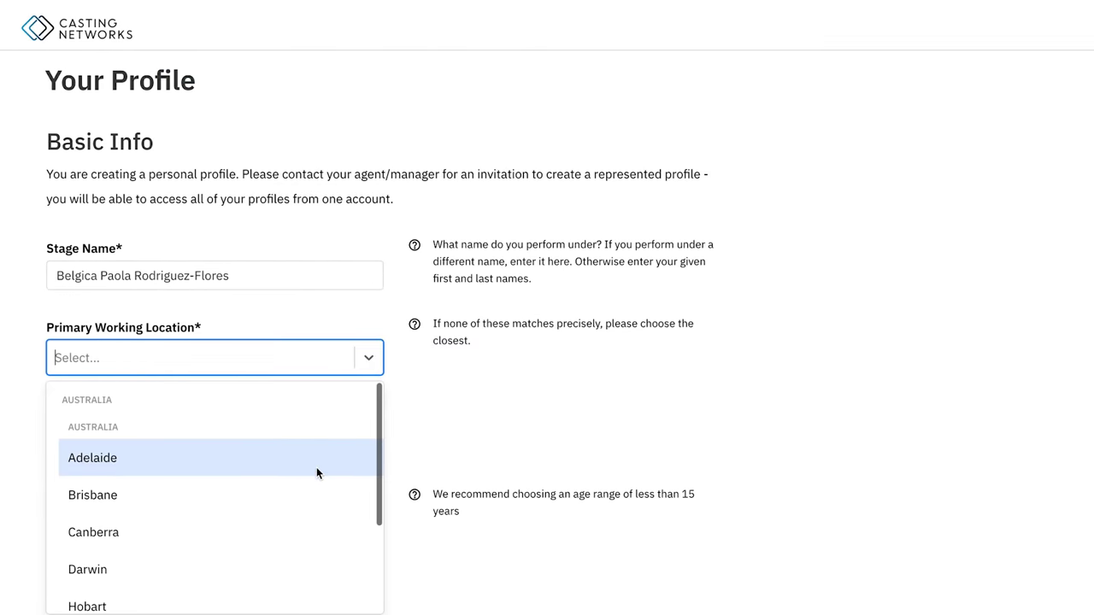
scroll(316, 467, down, 3)
click(302, 505)
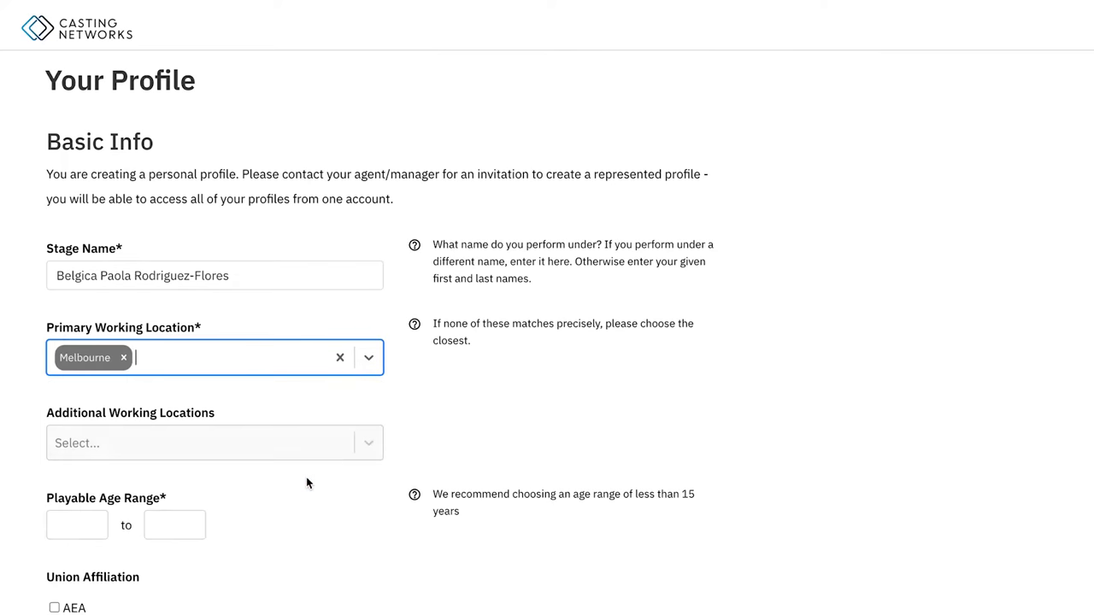
click(369, 447)
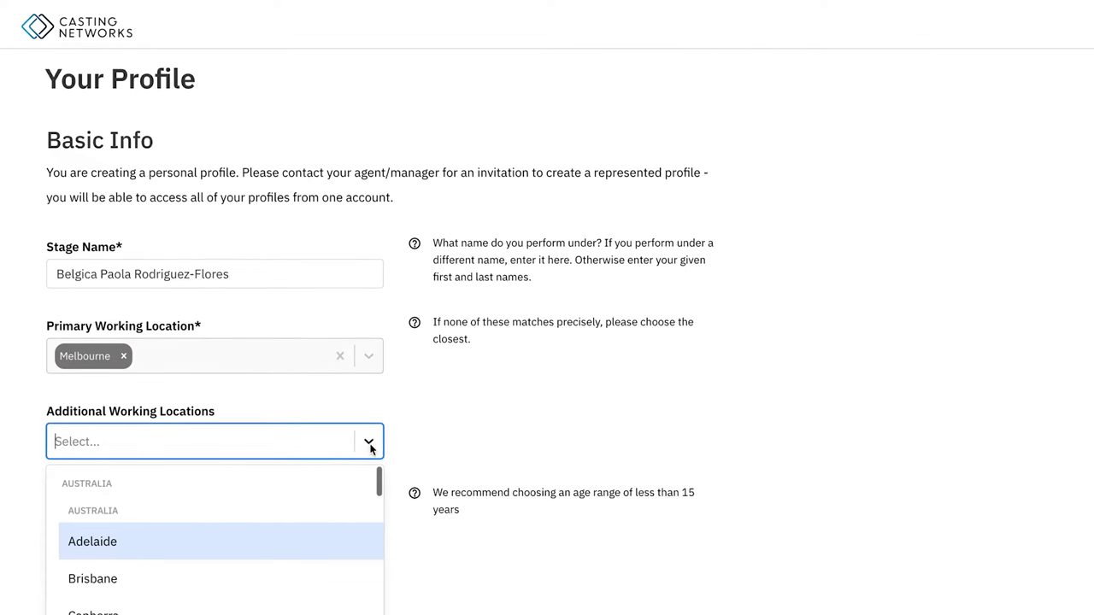
scroll(321, 532, down, 5)
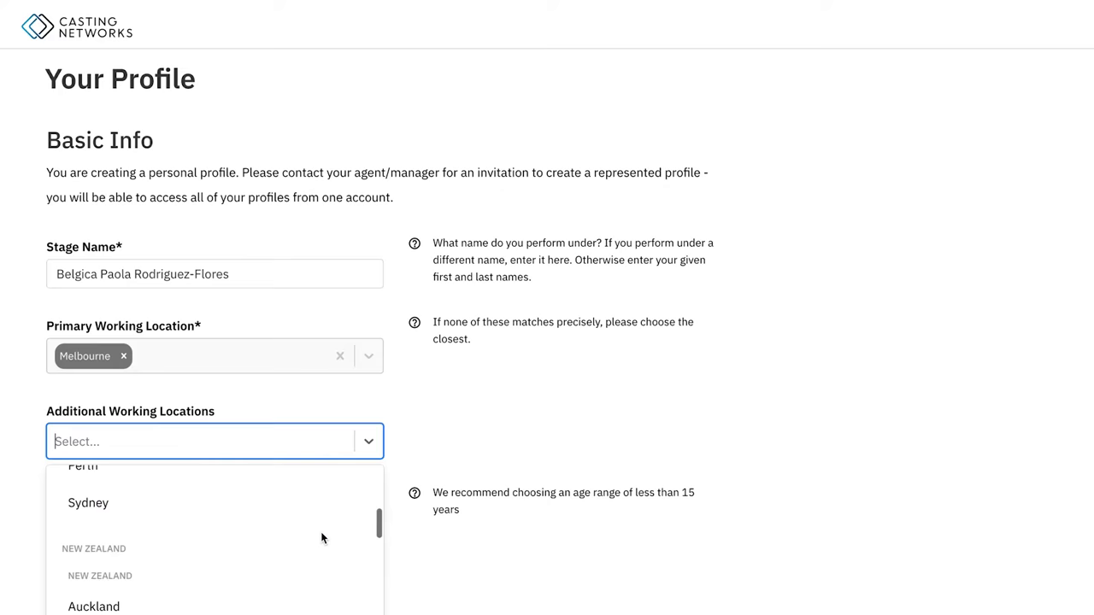
scroll(320, 532, down, 5)
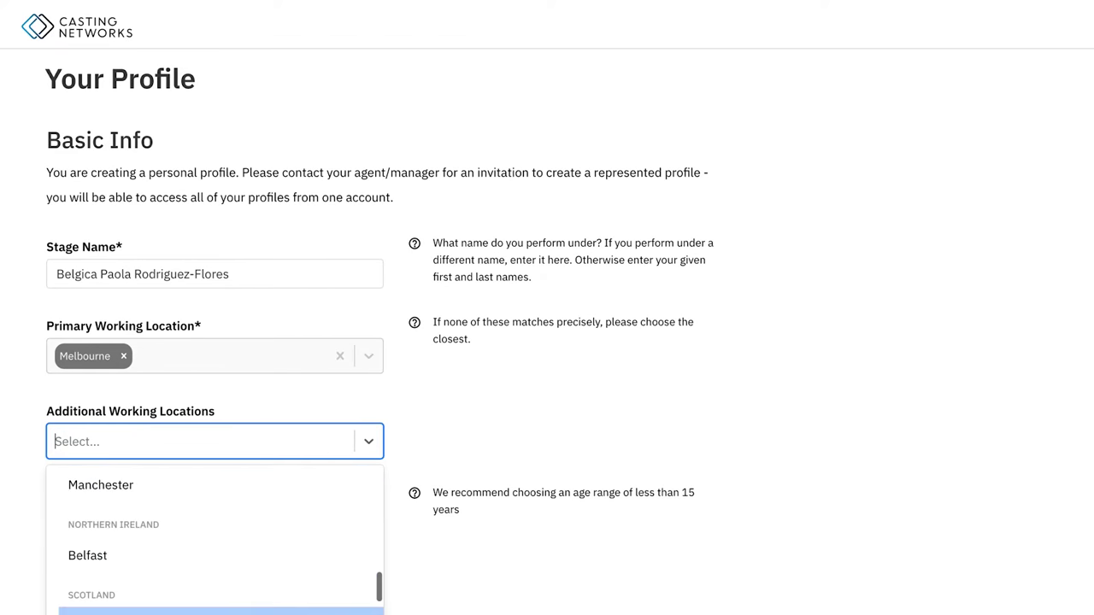
click(321, 612)
scroll(321, 513, down, 3)
scroll(234, 432, up, 1)
Step: Set the playable age range to 18–35
click(96, 321)
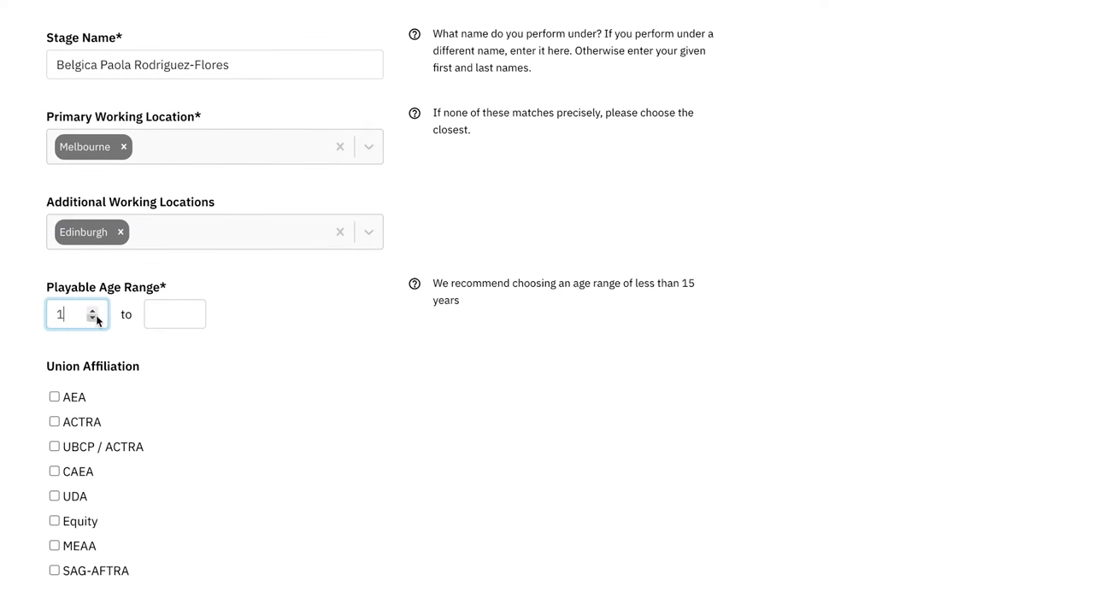
key(BackSpace)
text(21)
key(Tab)
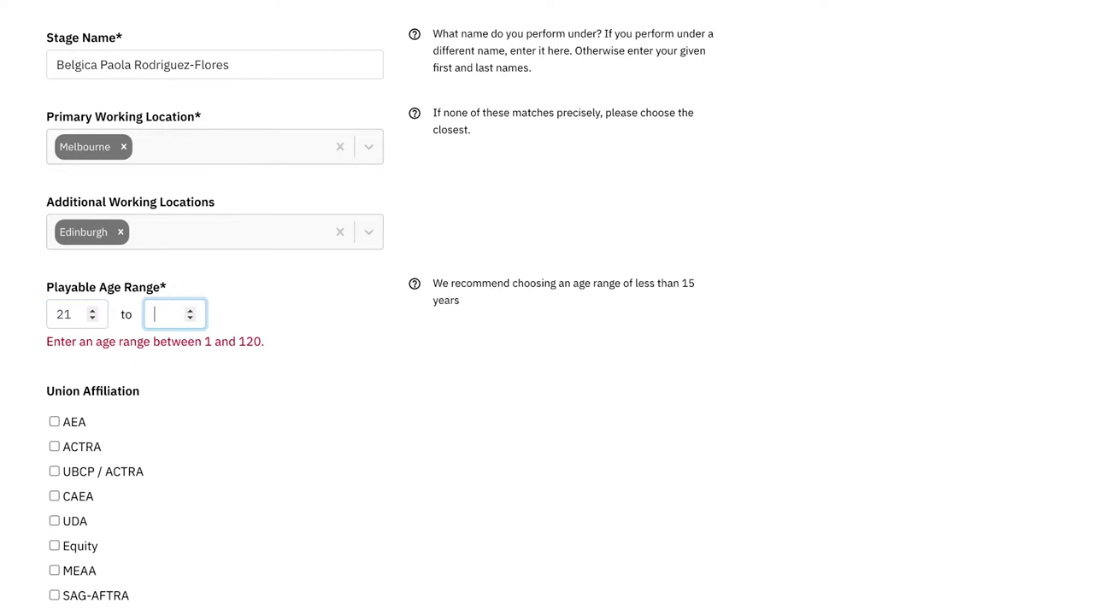
text(35)
scroll(291, 464, down, 1)
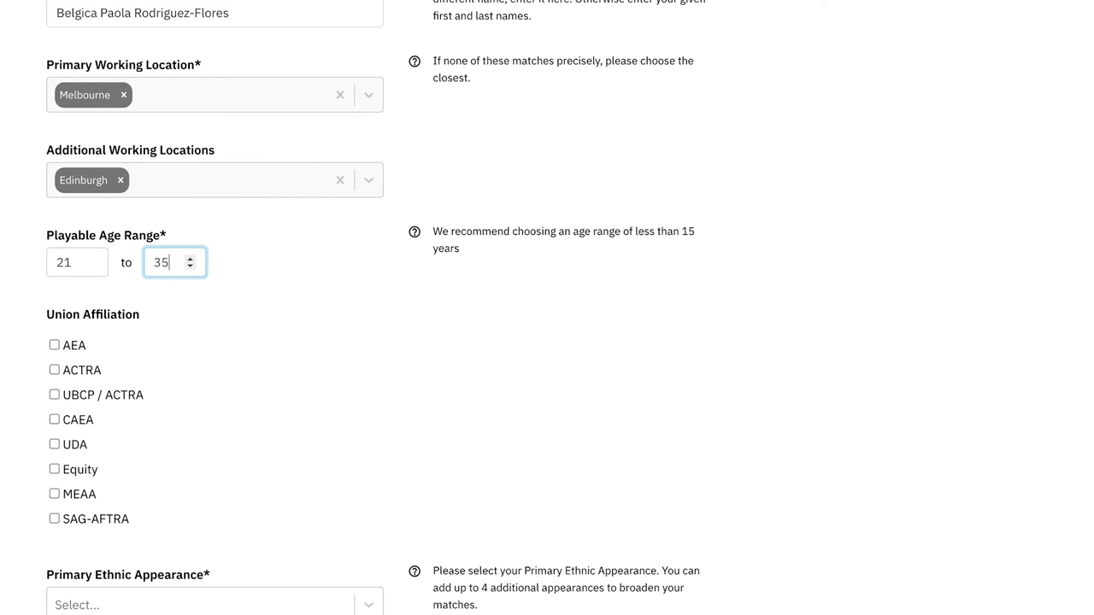
double_click(77, 262)
key(BackSpace)
text(18)
click(213, 381)
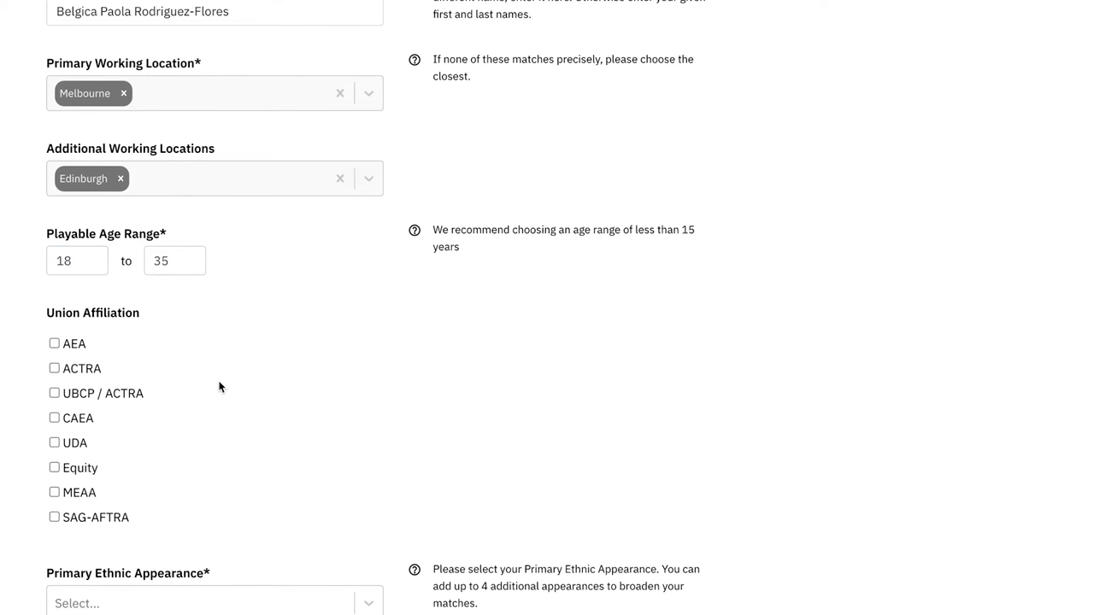
Step: Choose Latinx / Hispanic as the primary ethnic appearance
click(213, 604)
text(Latinx)
key(Return)
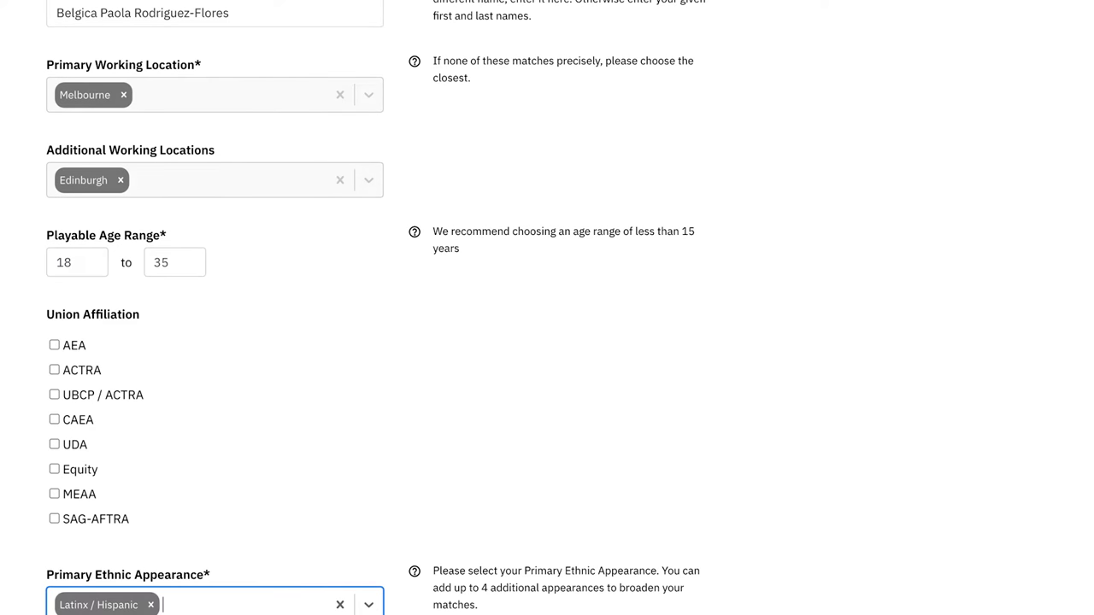
key(Tab)
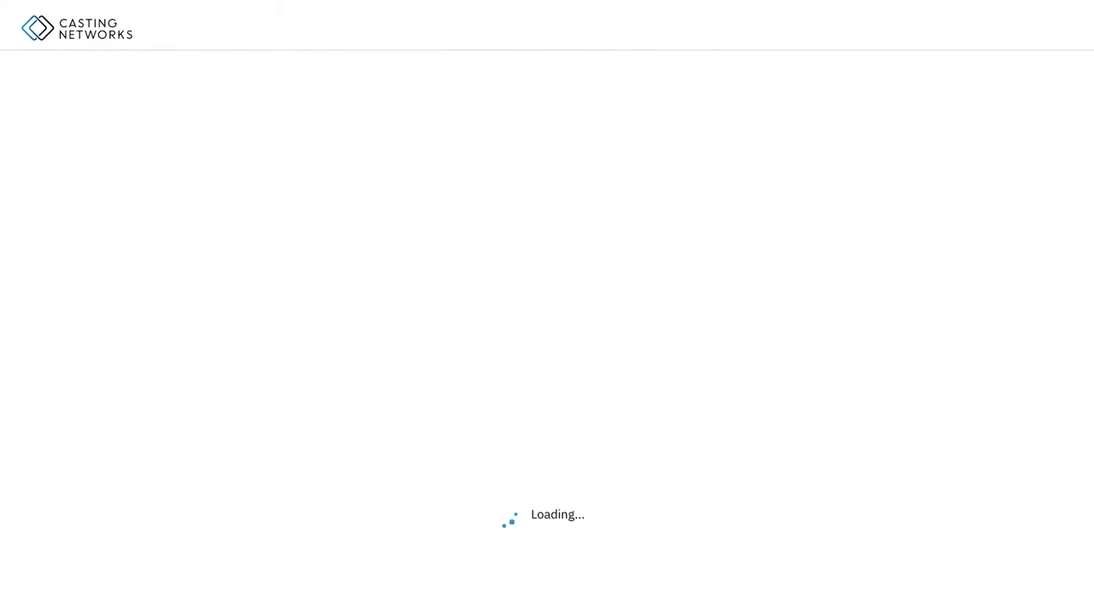
Step: Upload a primary headshot and switch to the $0.00 AUD/month Basic membership plan
click(584, 470)
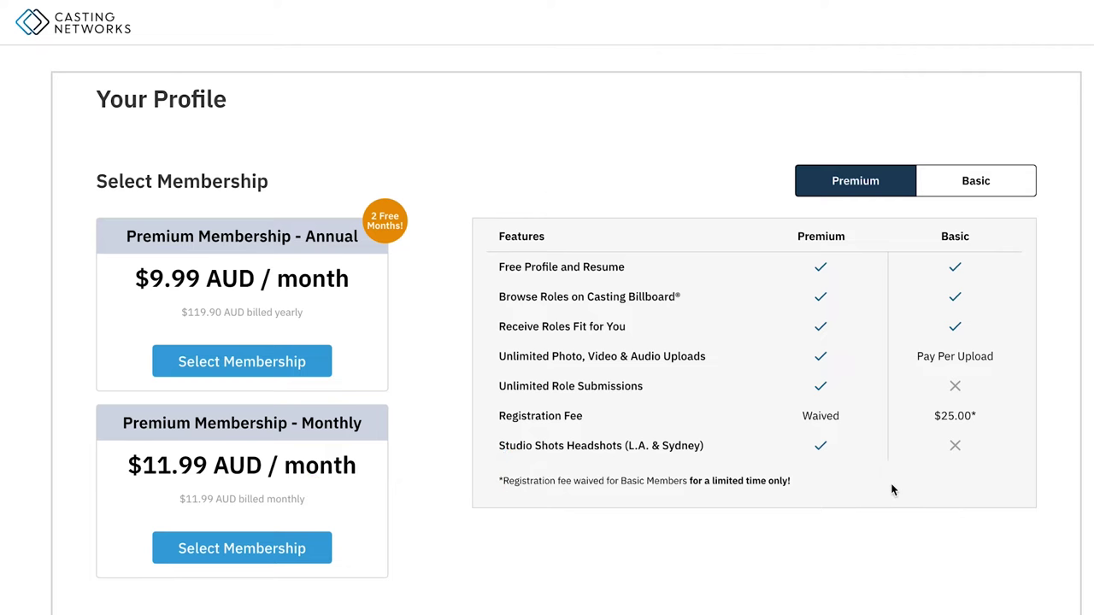
click(942, 187)
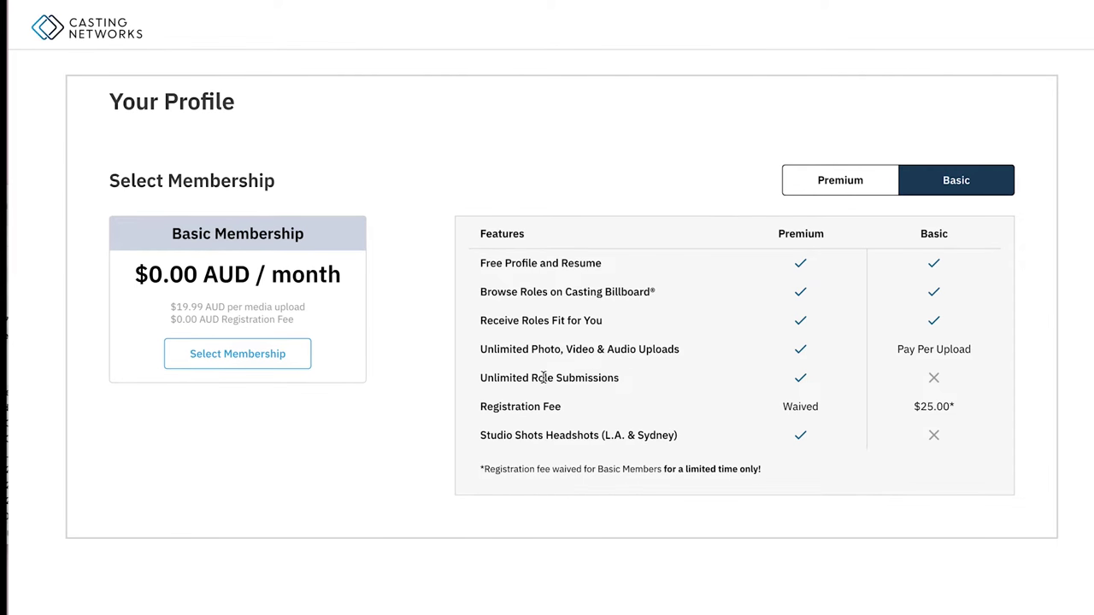
Step: Select the free Basic membership
click(219, 354)
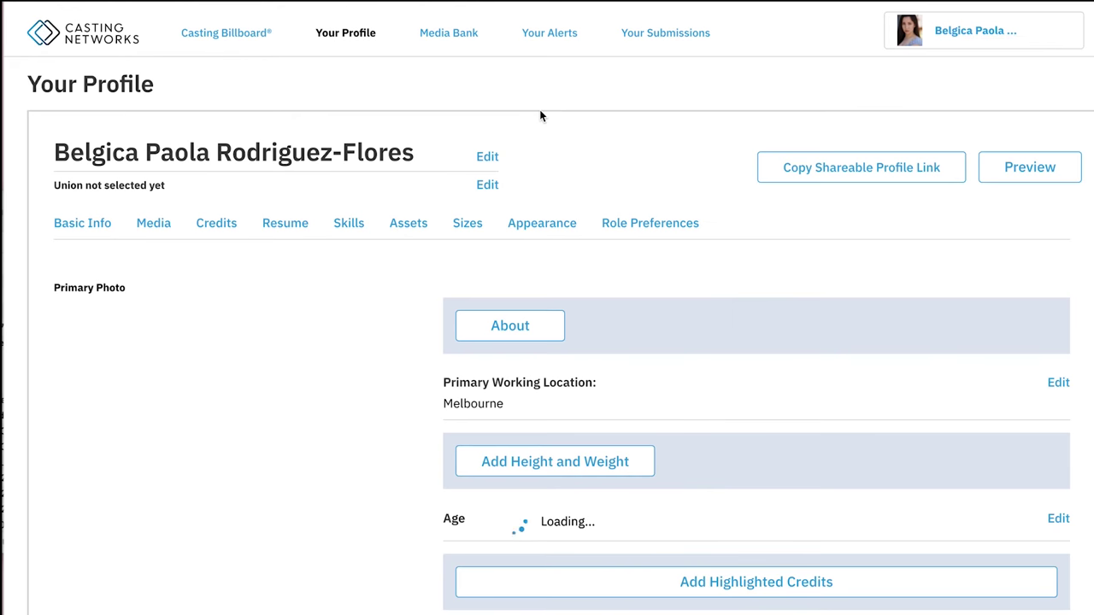
scroll(713, 206, down, 1)
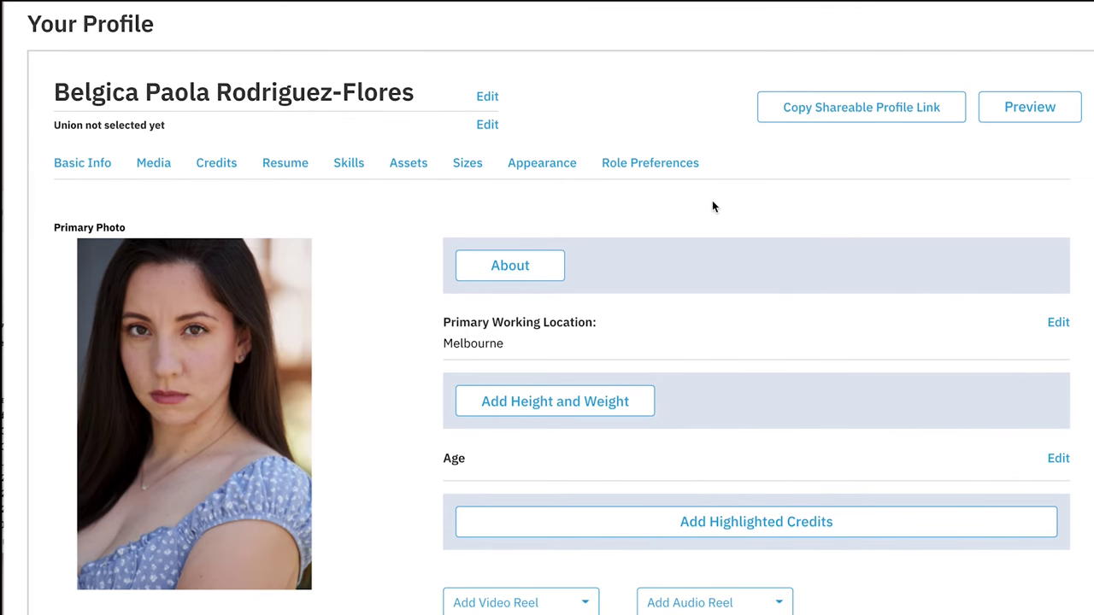
scroll(713, 206, down, 1)
Step: Search 'los angeles' for primary working location, then cancel, keeping Melbourne and Edinburgh
click(1056, 265)
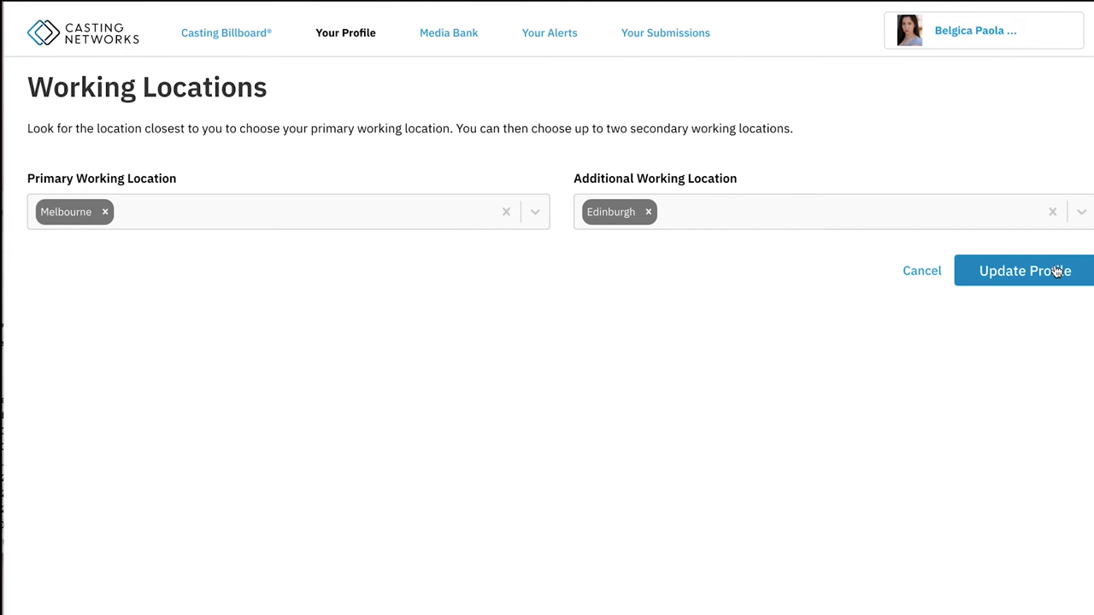
click(267, 232)
text(los)
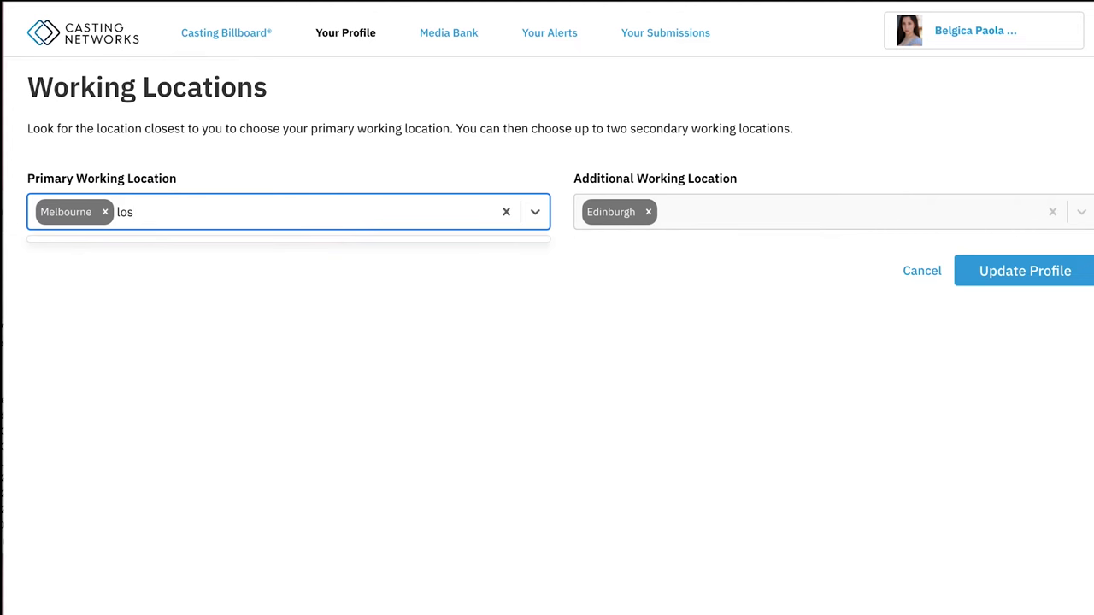
text( ange)
key(BackSpace)
text(geles)
click(380, 265)
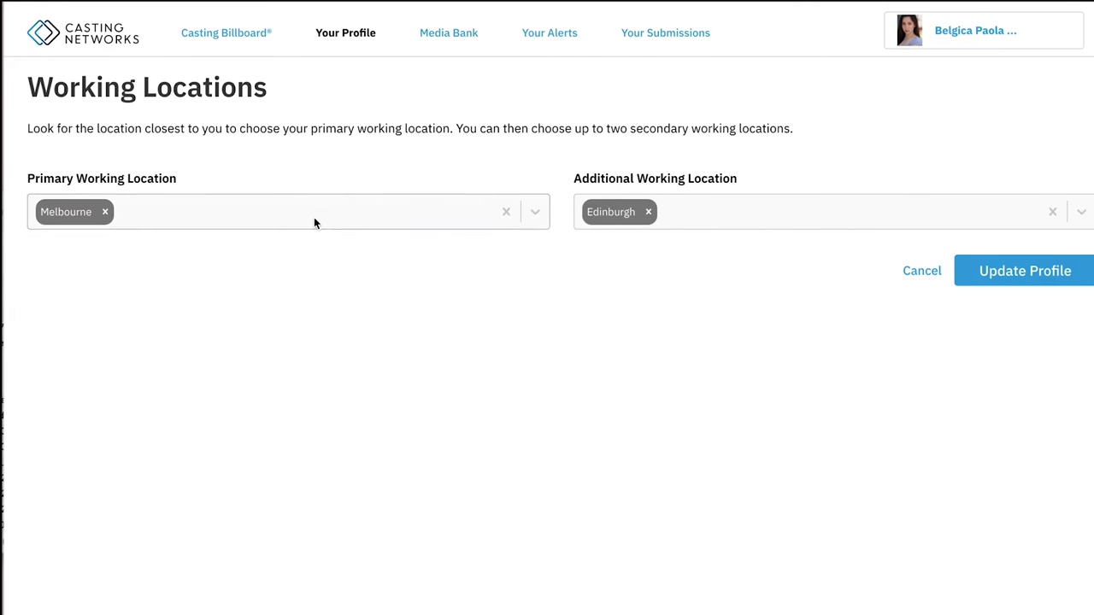
click(274, 211)
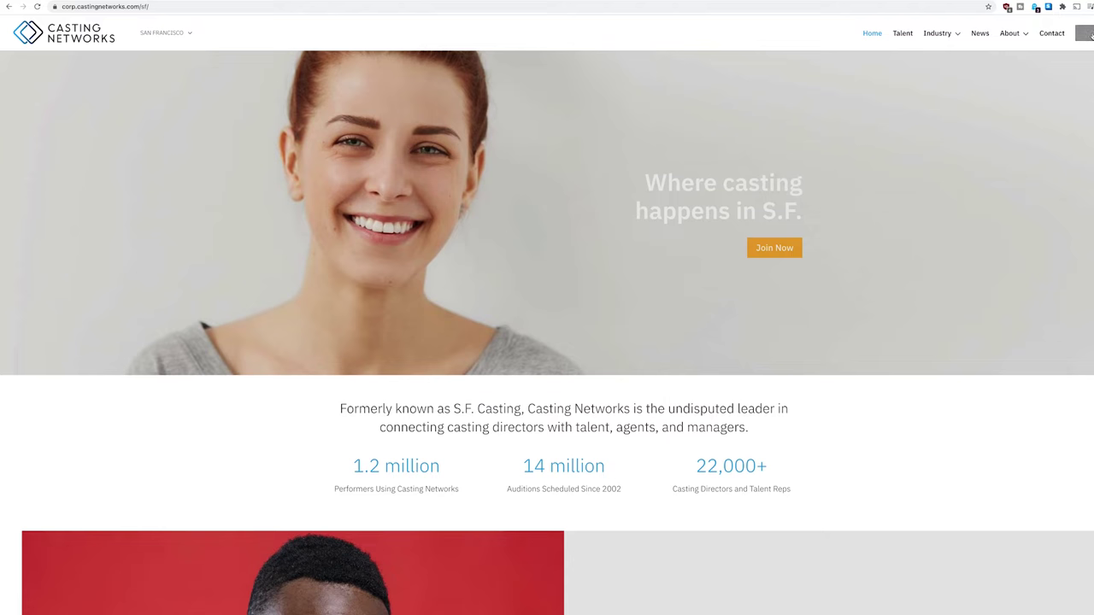
Step: Go to the sfcasting.com login page and log in with the filled-in credentials
click(1088, 33)
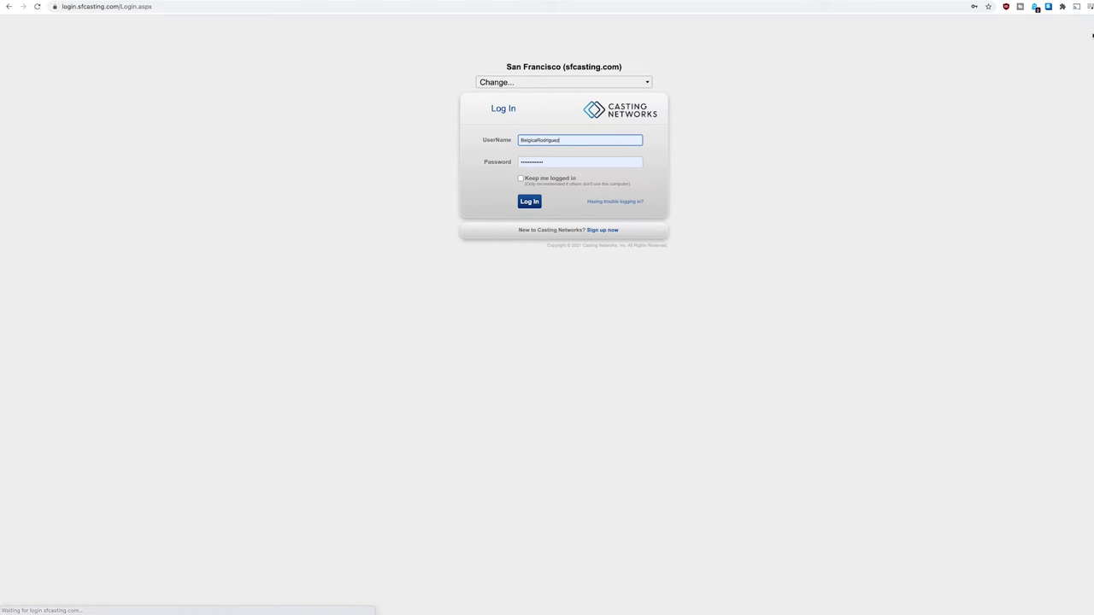
key(Return)
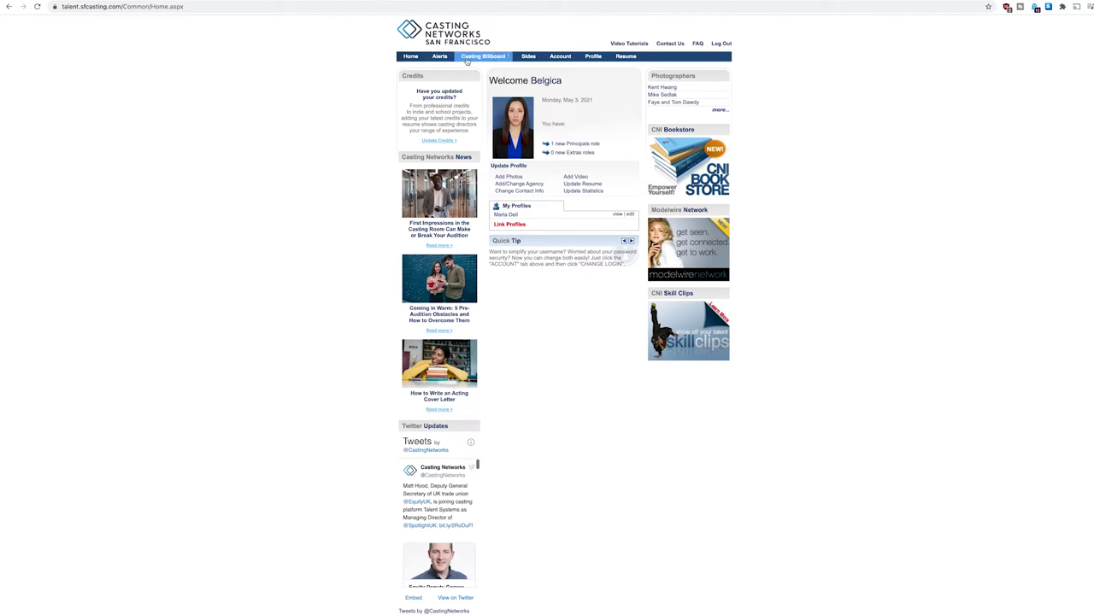
Step: View the principal roles on Casting Billboard, then open the Premium Services page
mouse_move(410, 58)
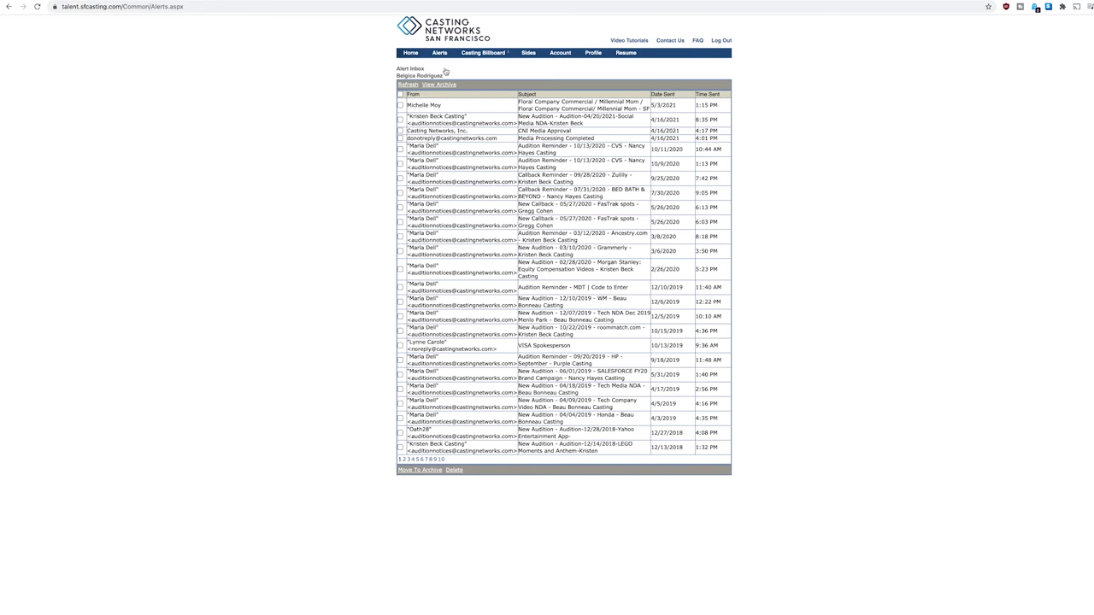
click(487, 57)
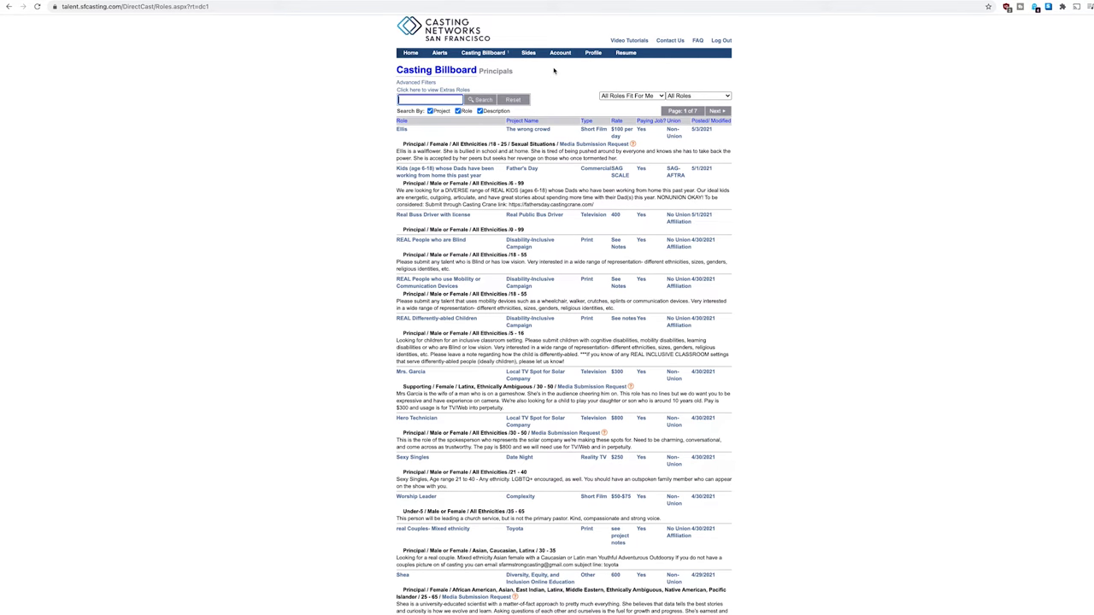
mouse_move(528, 53)
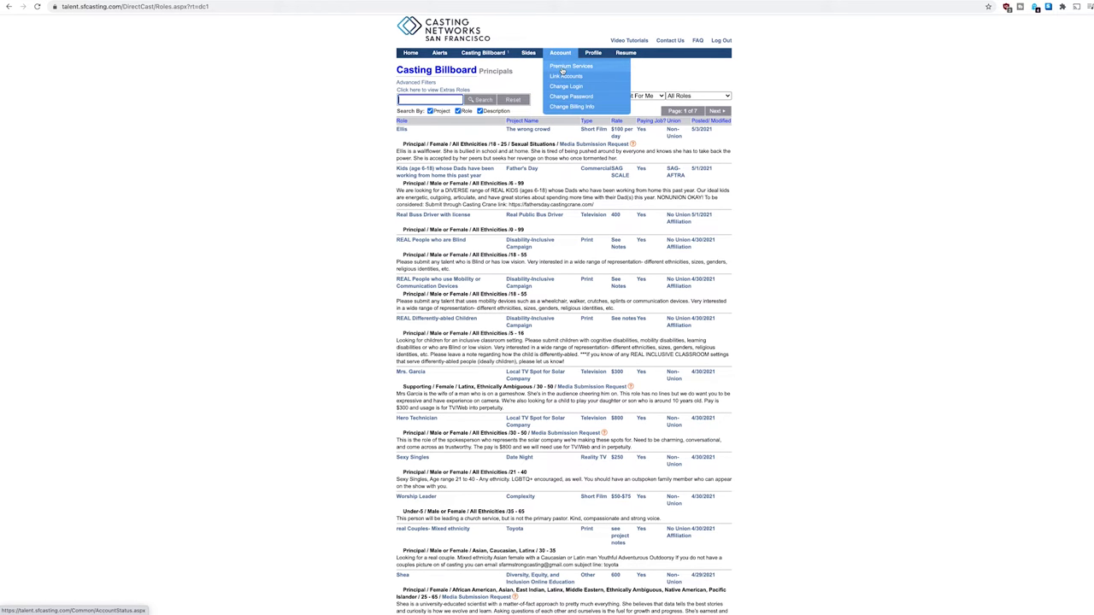
click(561, 69)
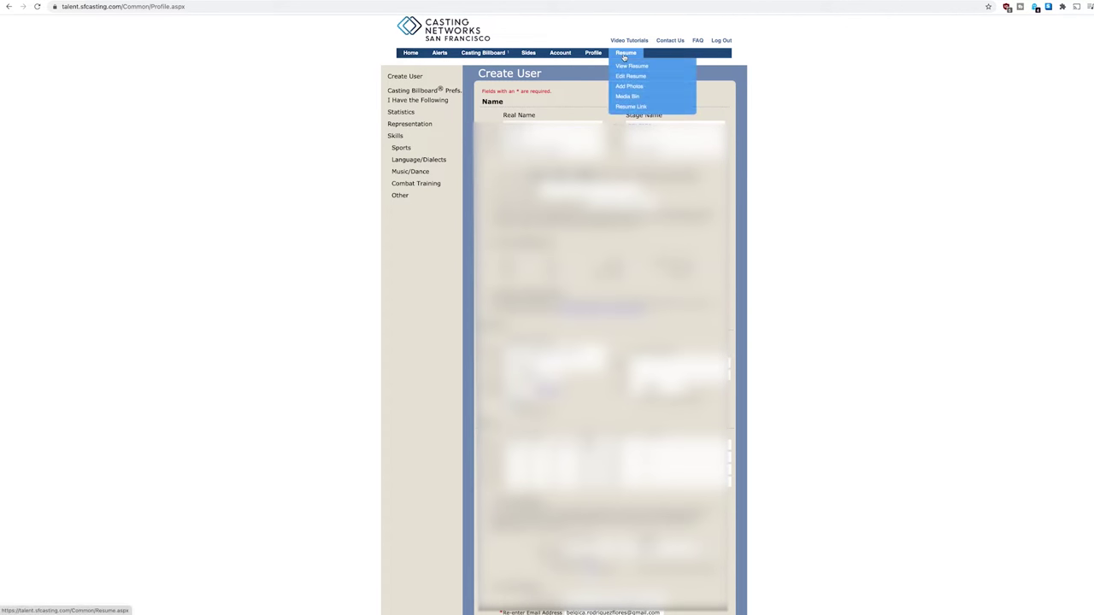
Step: View the talent's resume, then log out of SF Casting
click(624, 54)
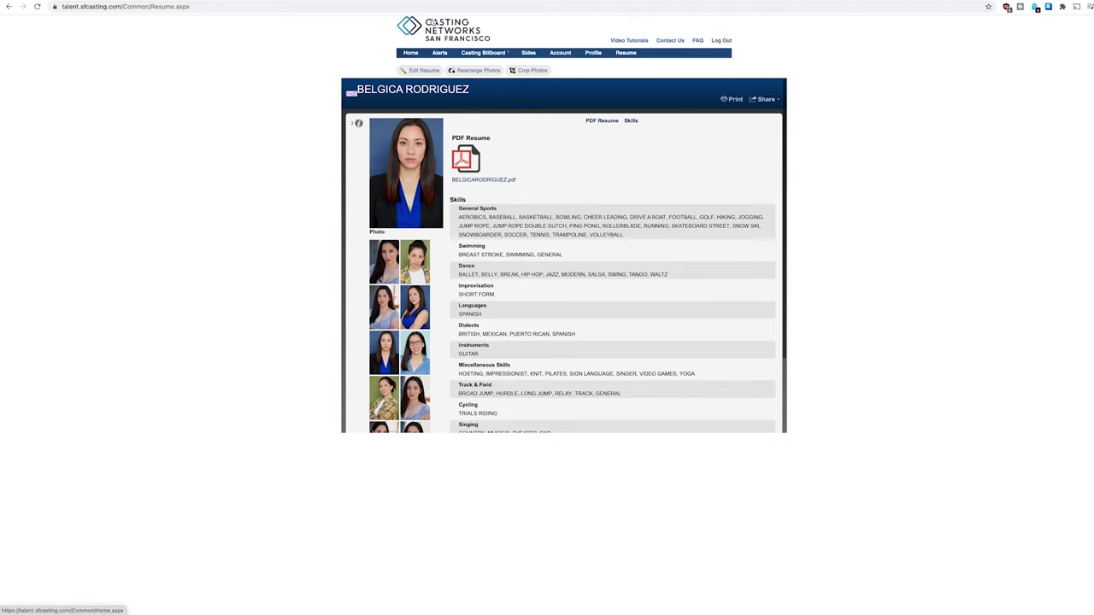
click(721, 40)
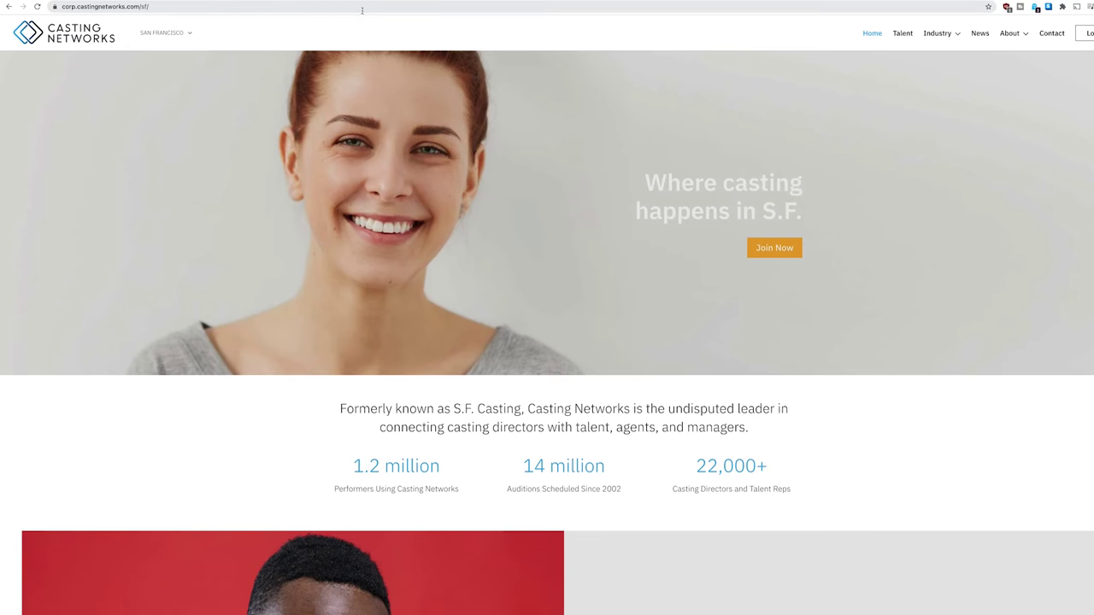
Step: Filter the new Casting Billboard to exclude Background roles, returning 23 principal results
mouse_move(176, 34)
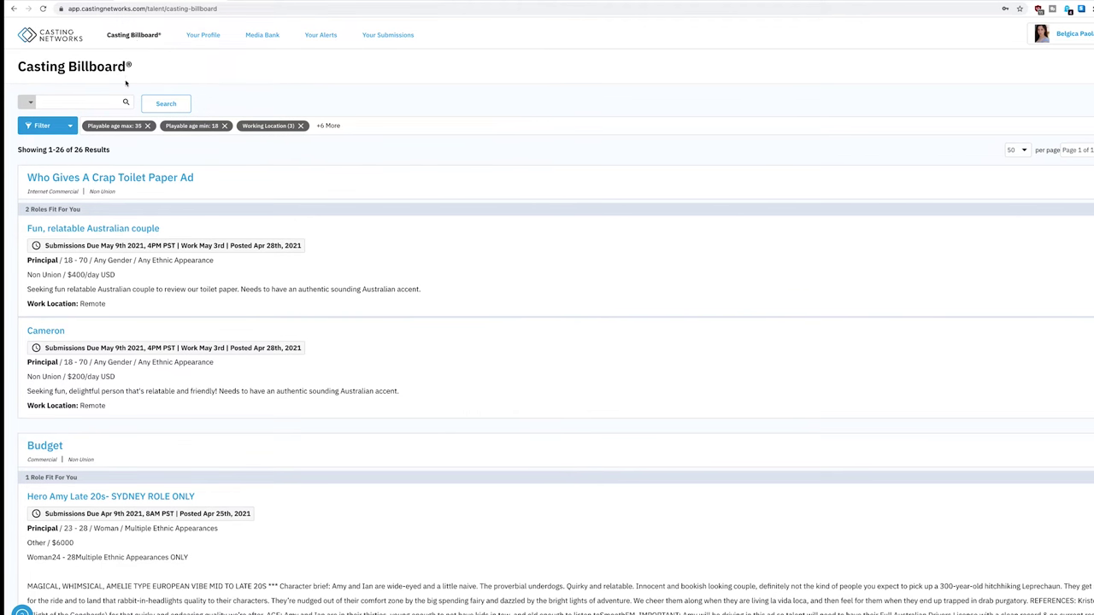
scroll(155, 89, down, 1)
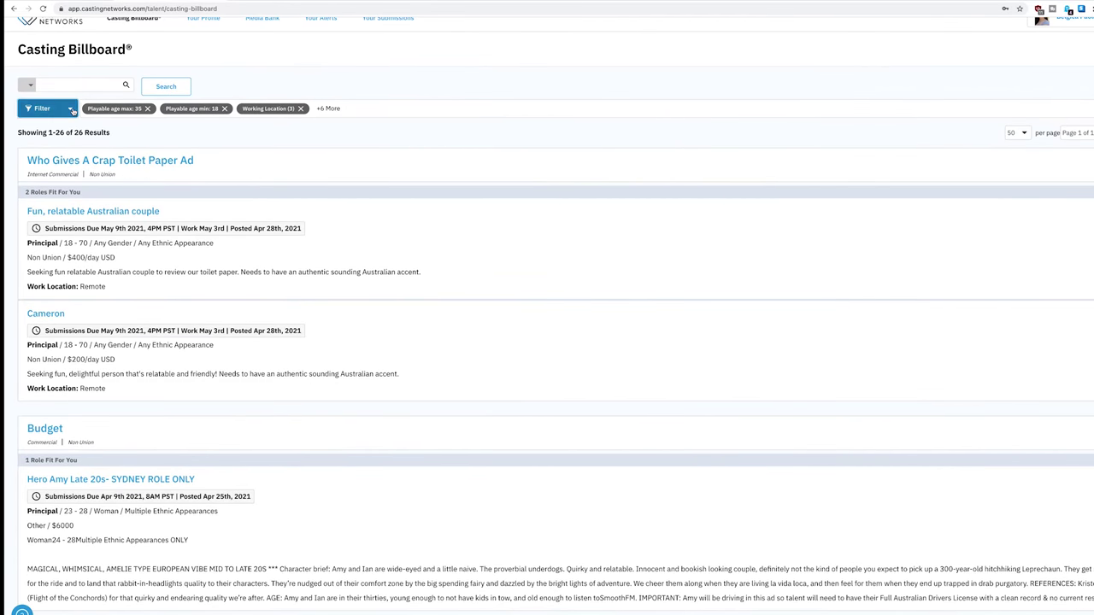
click(72, 109)
scroll(84, 183, down, 2)
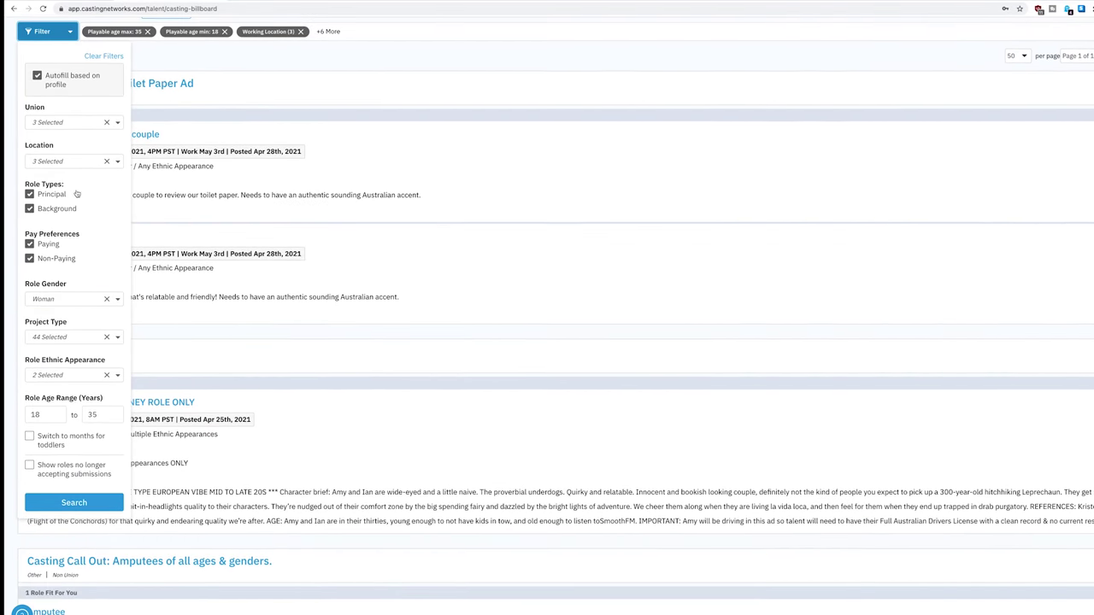
click(29, 209)
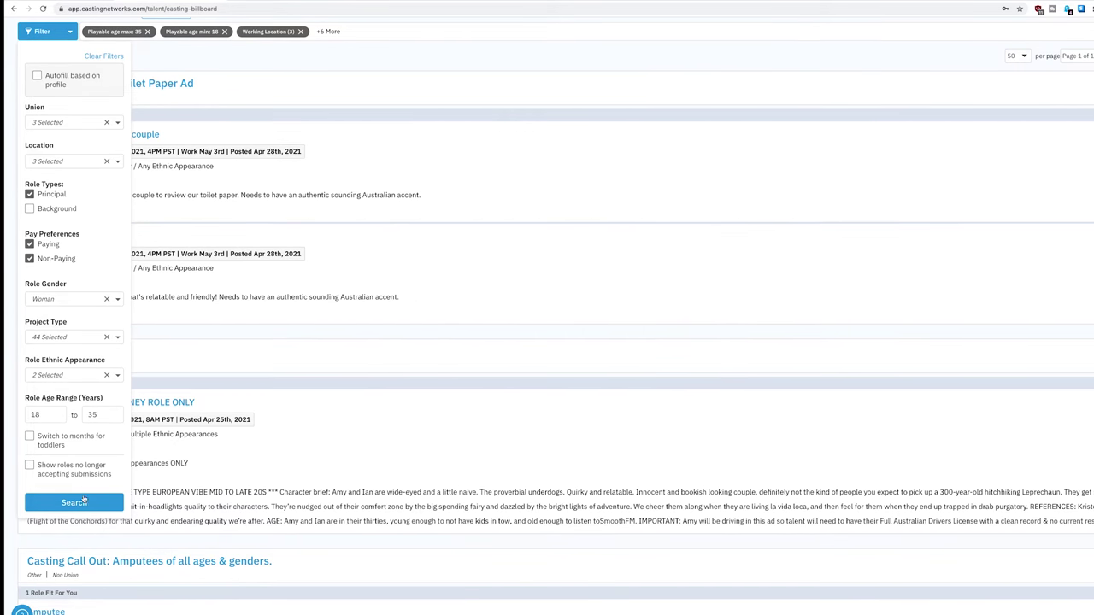
click(83, 502)
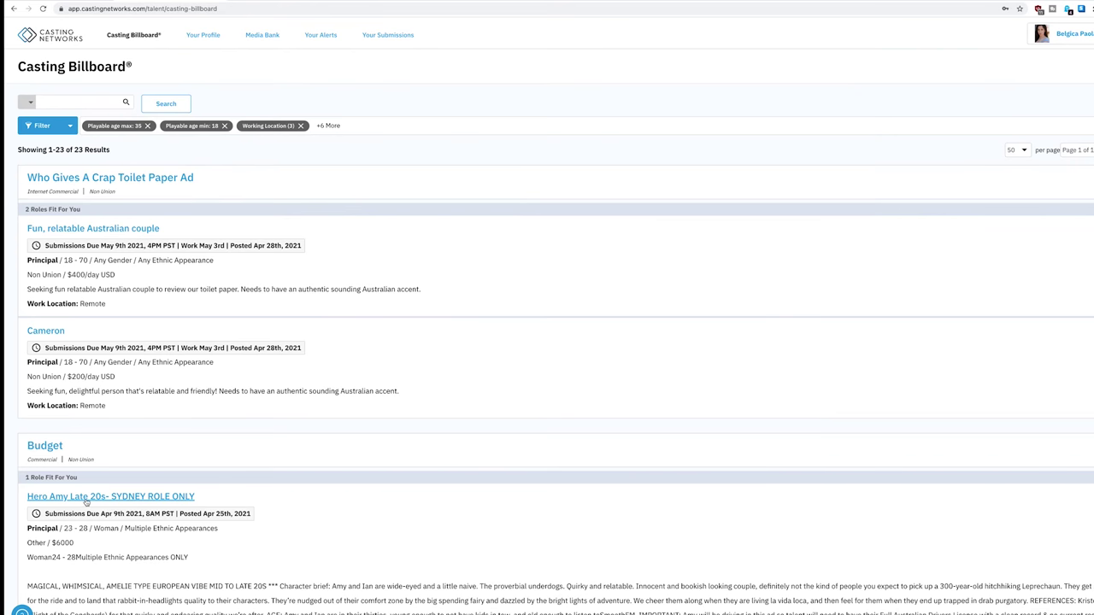
scroll(86, 503, down, 2)
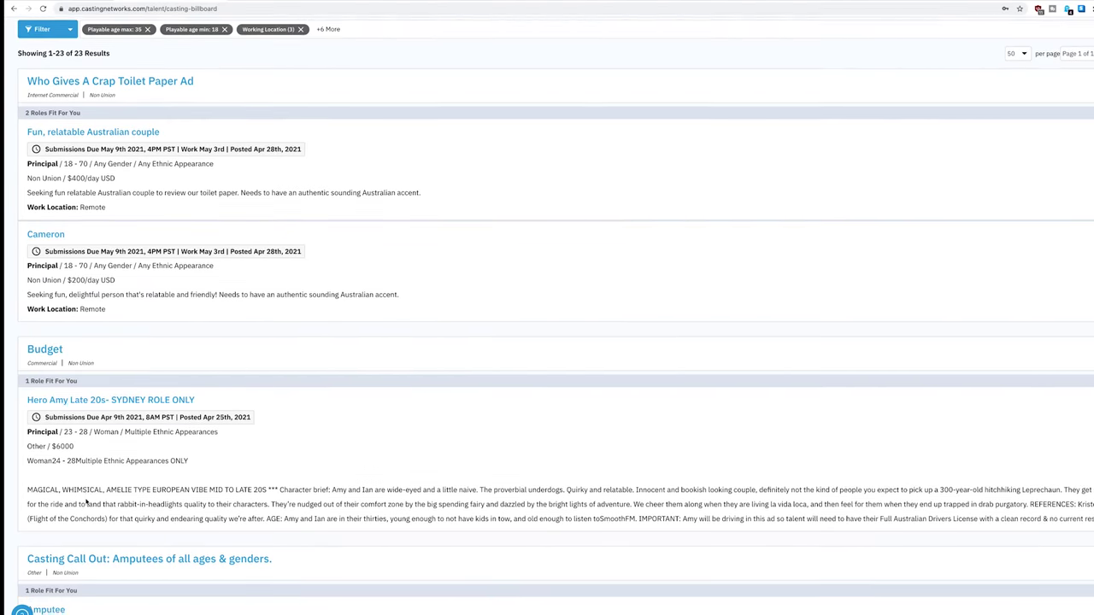
scroll(86, 503, up, 2)
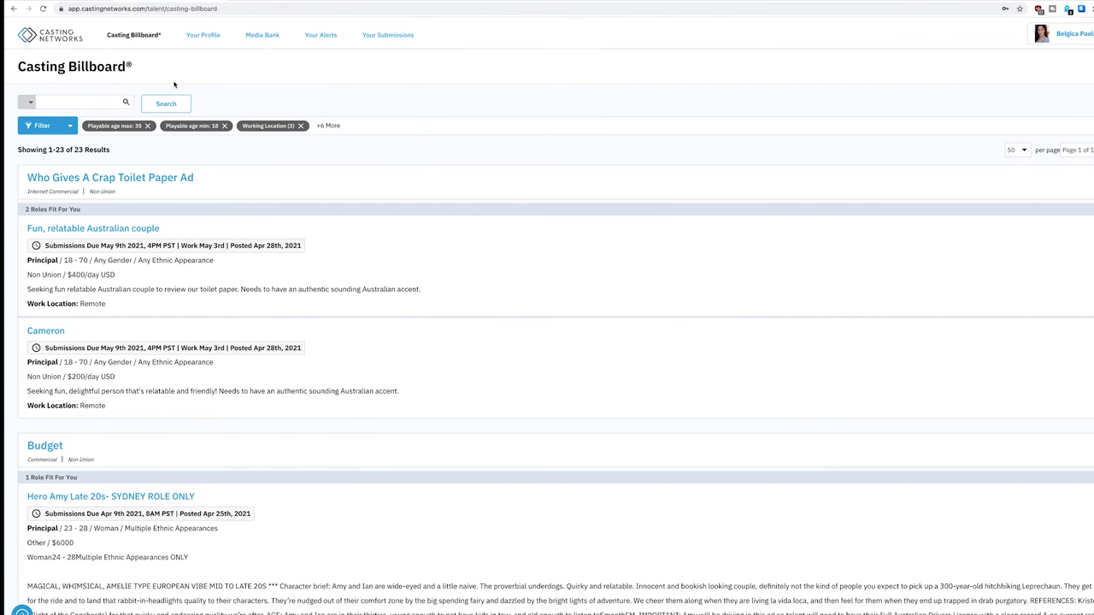
click(203, 36)
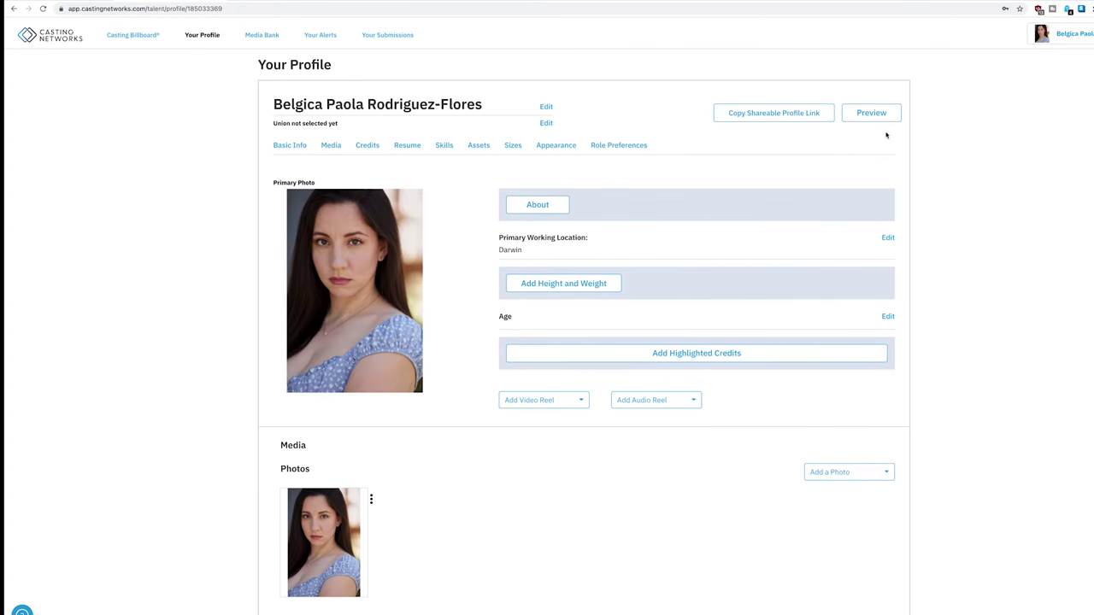
Step: Scroll through Your Profile to review the photo, Darwin location, credits, resume and skills sections
scroll(934, 166, down, 3)
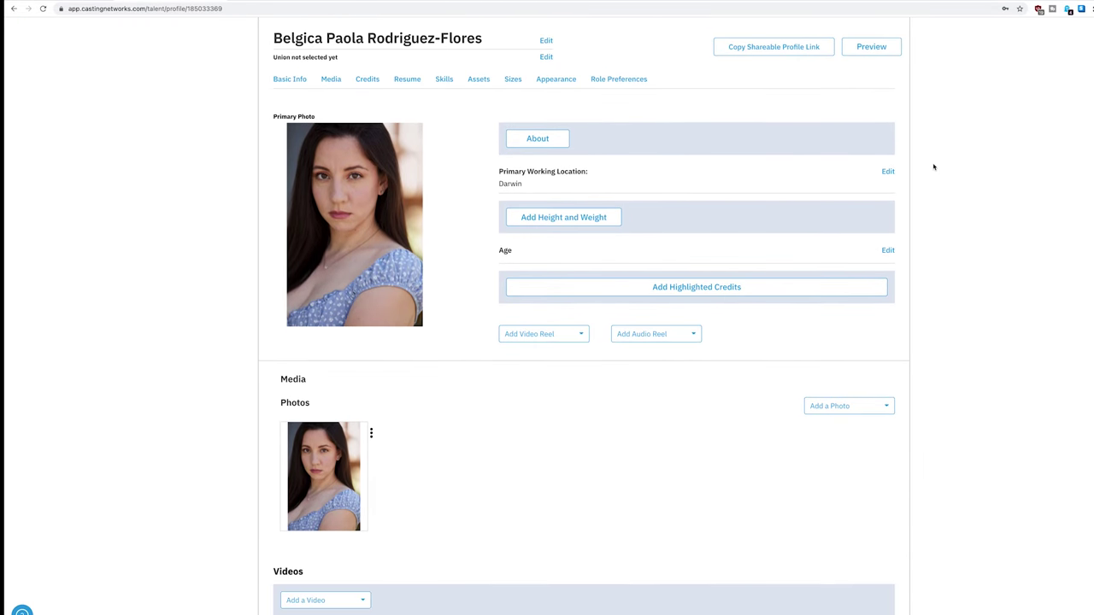
scroll(934, 166, down, 4)
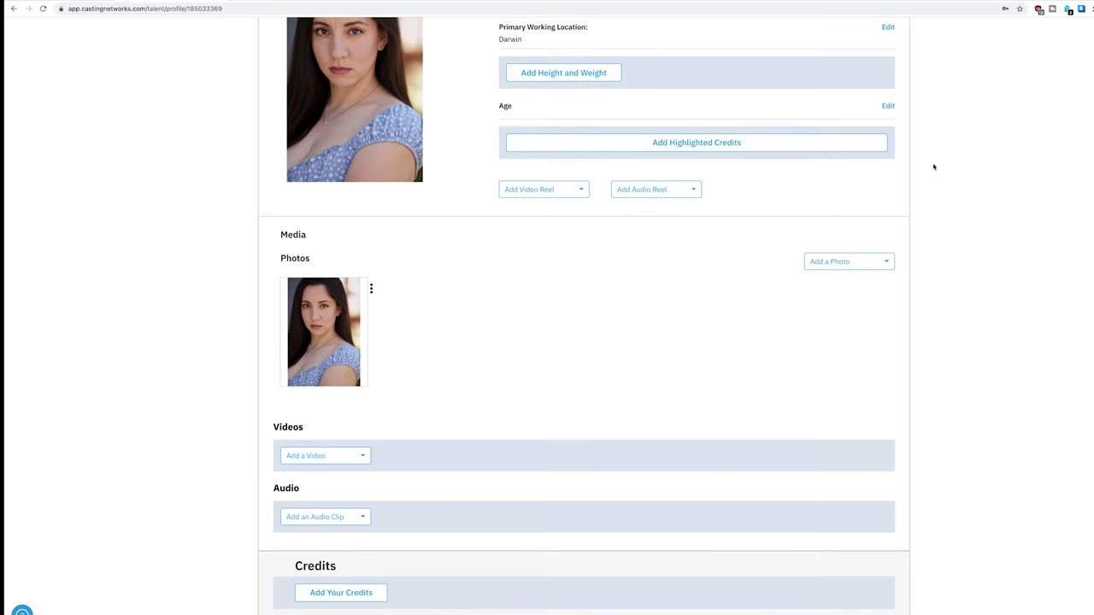
scroll(934, 167, down, 6)
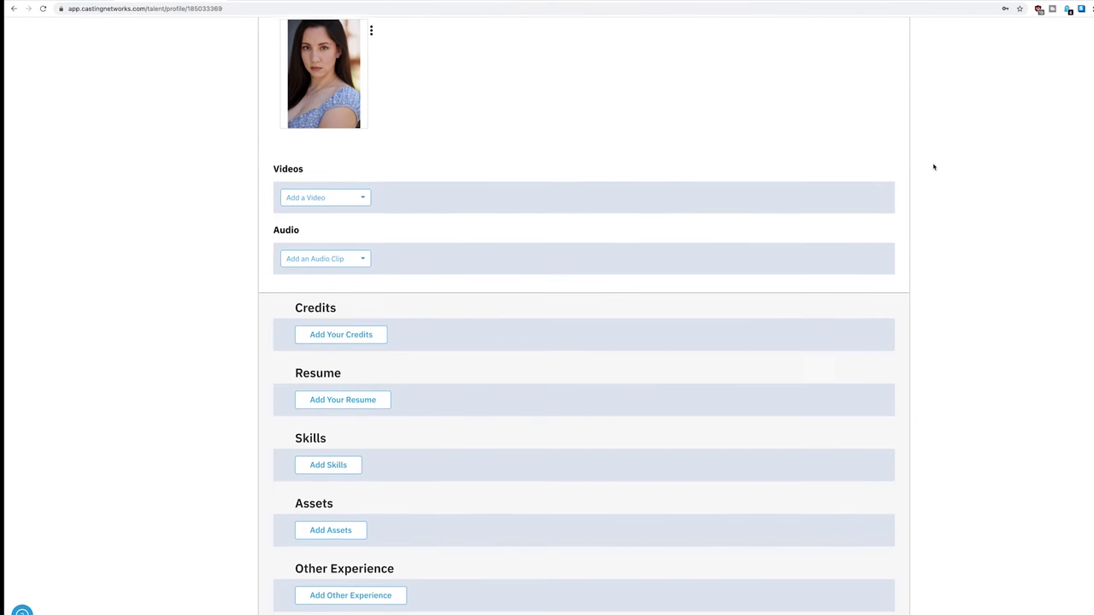
scroll(934, 166, down, 4)
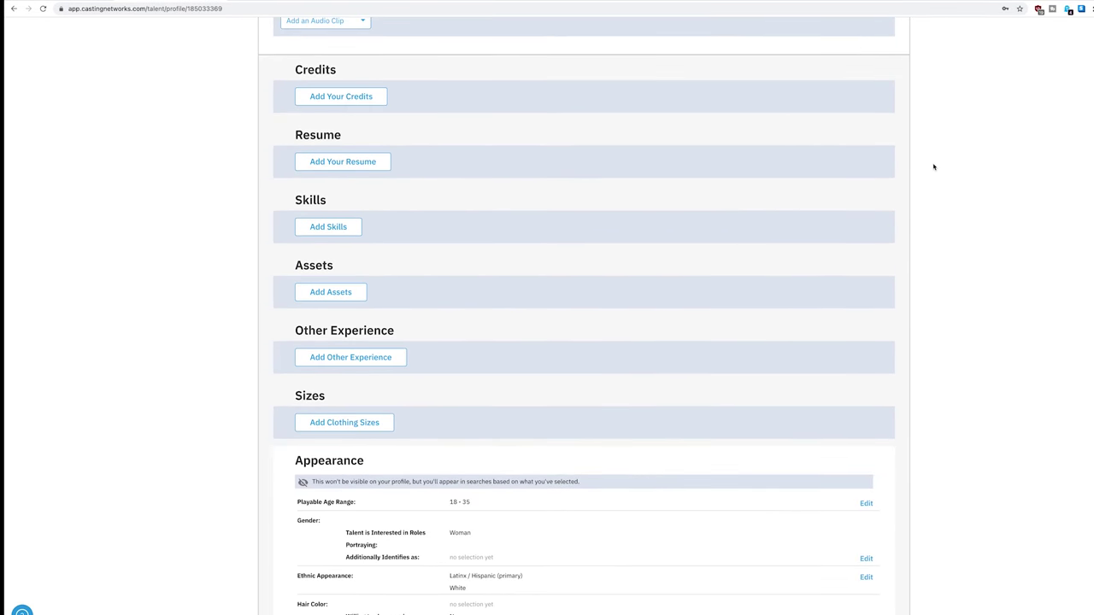
scroll(934, 166, down, 5)
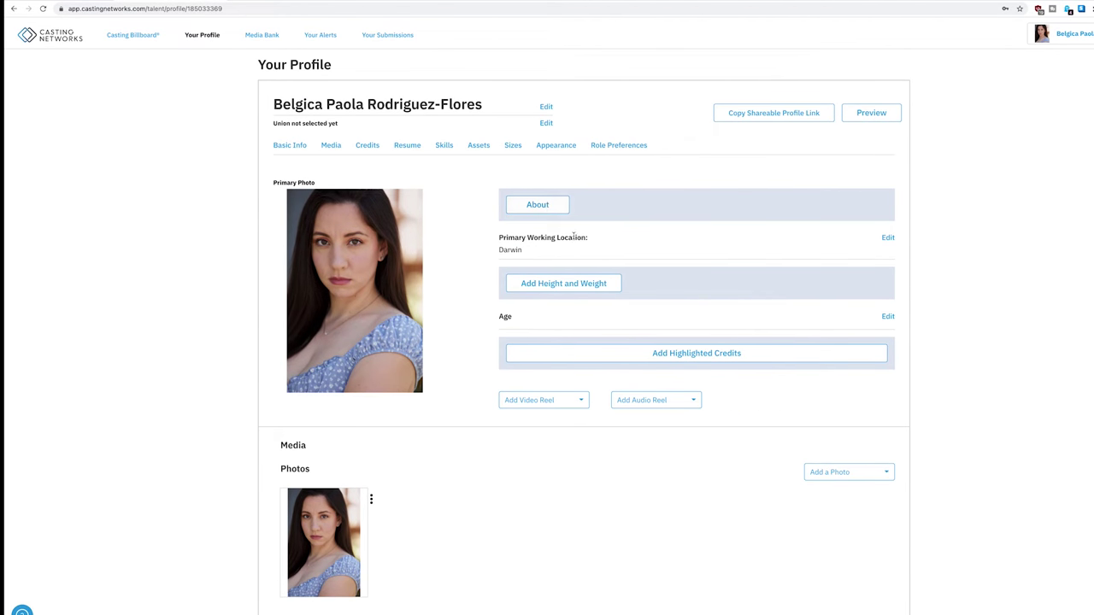
scroll(906, 239, down, 1)
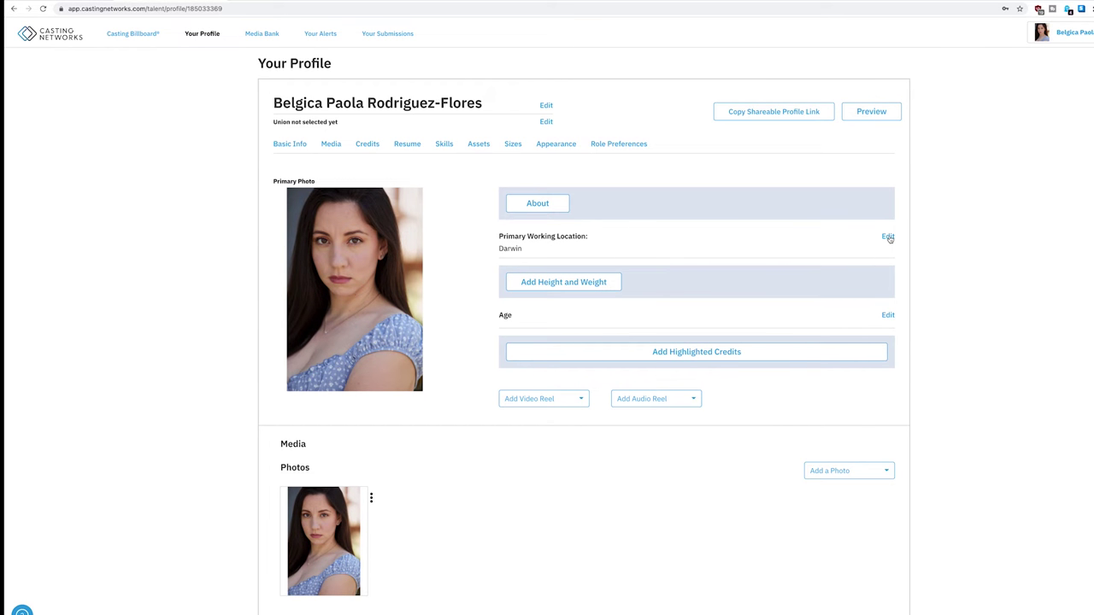
Step: Replace Sydney with Brisbane as an additional working location beside Mexico City and save
click(887, 237)
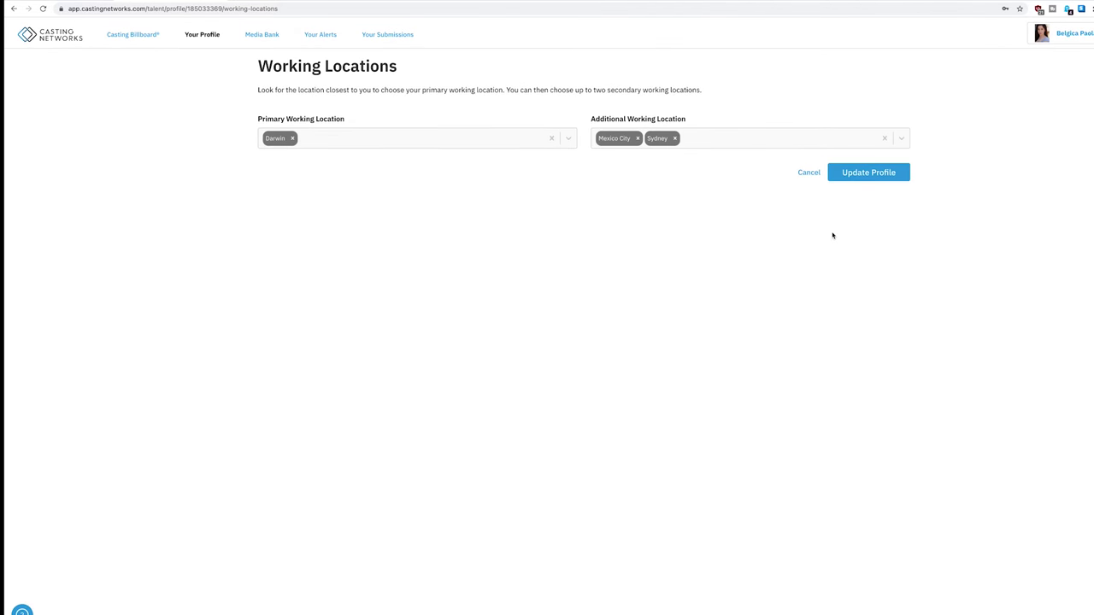
click(539, 139)
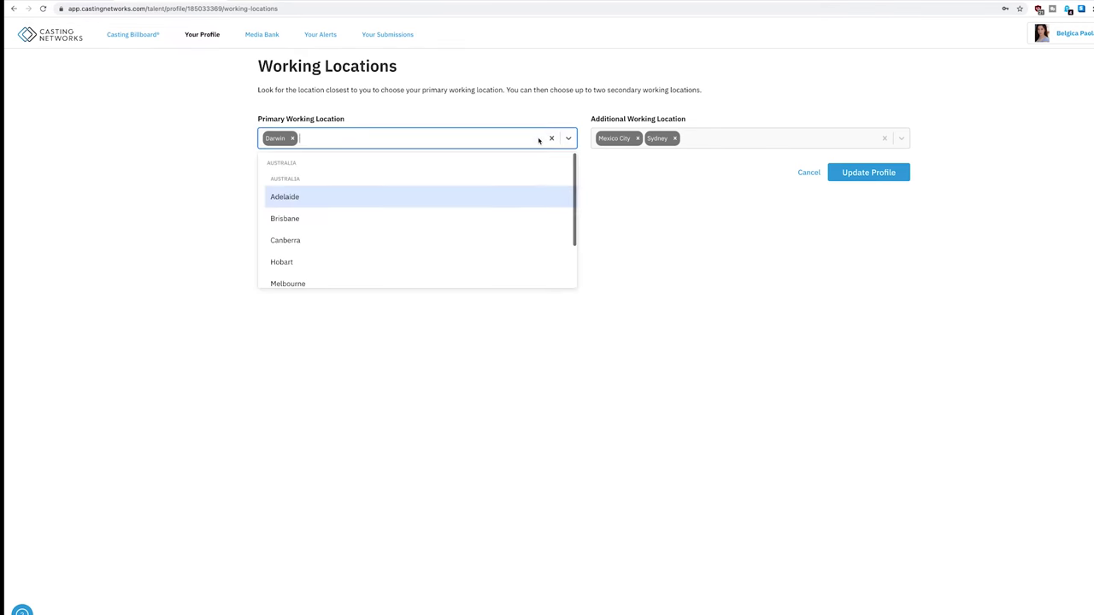
click(710, 140)
click(695, 246)
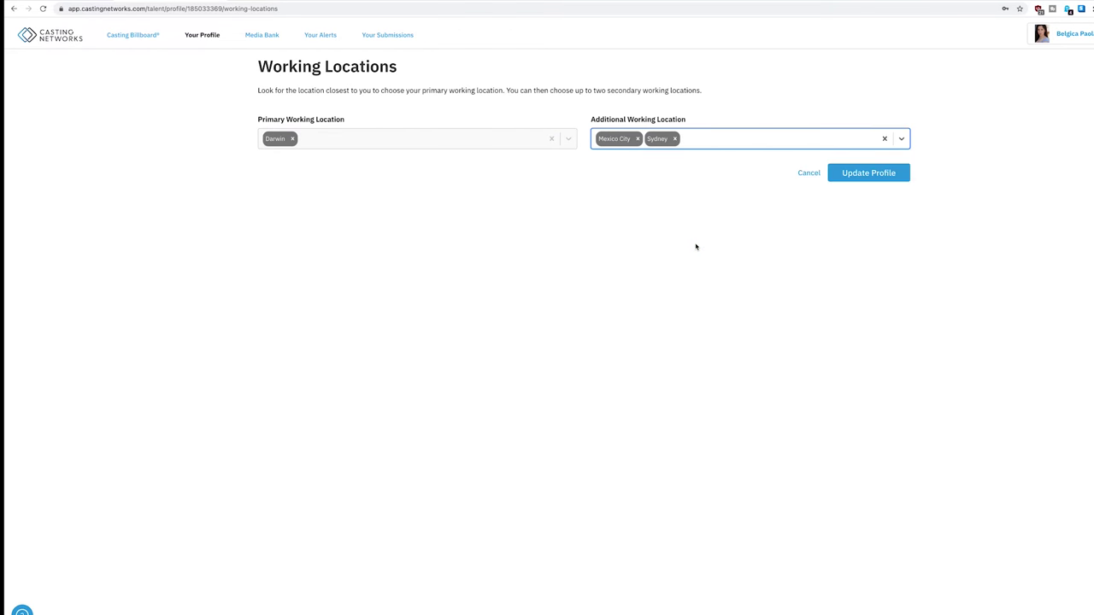
click(675, 138)
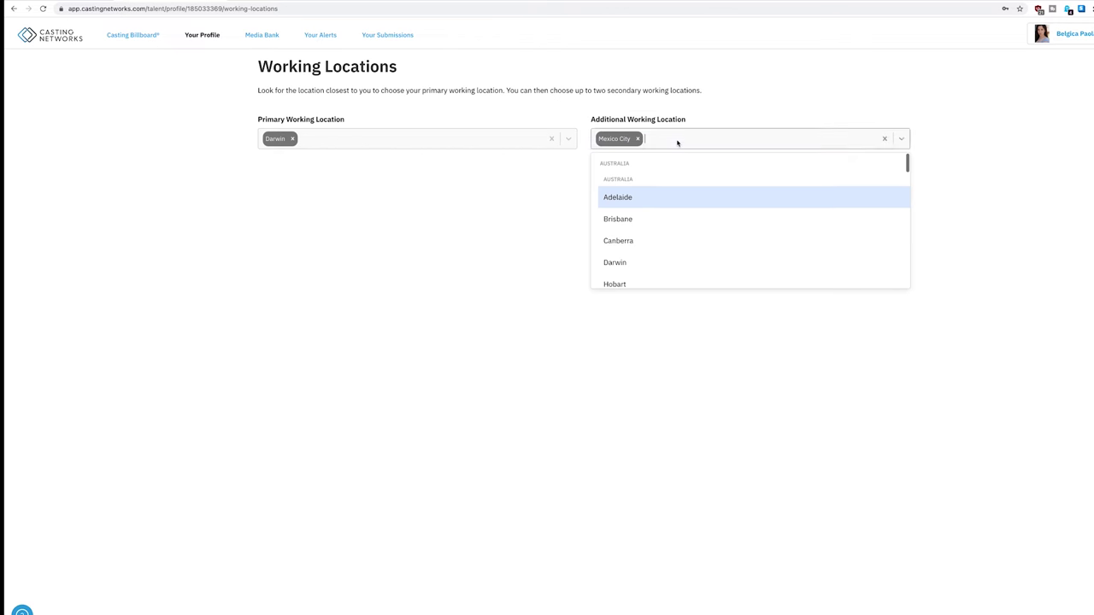
click(674, 219)
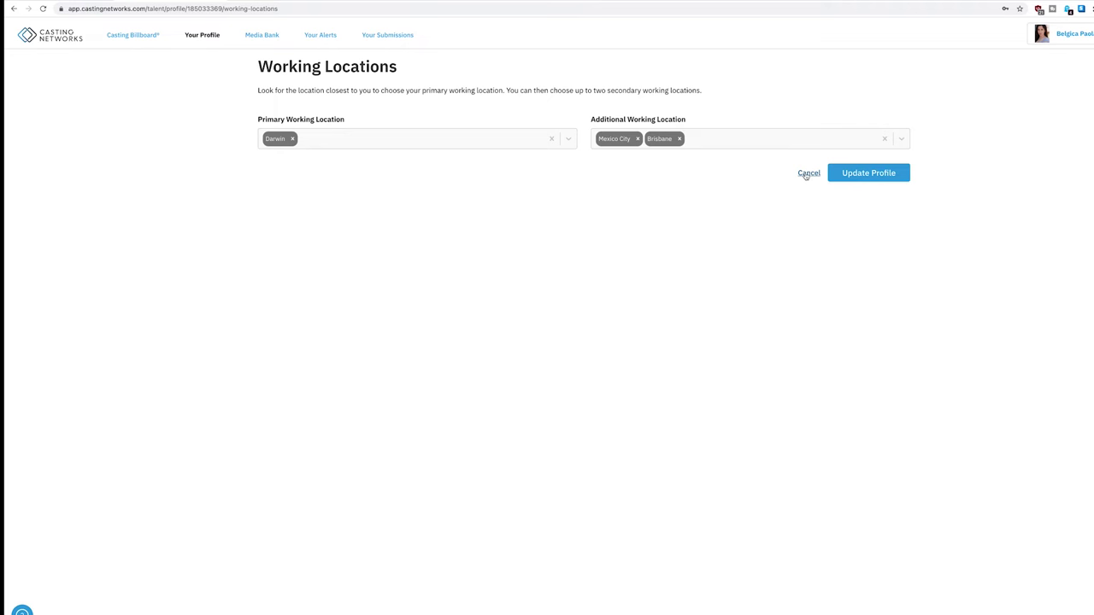
click(861, 176)
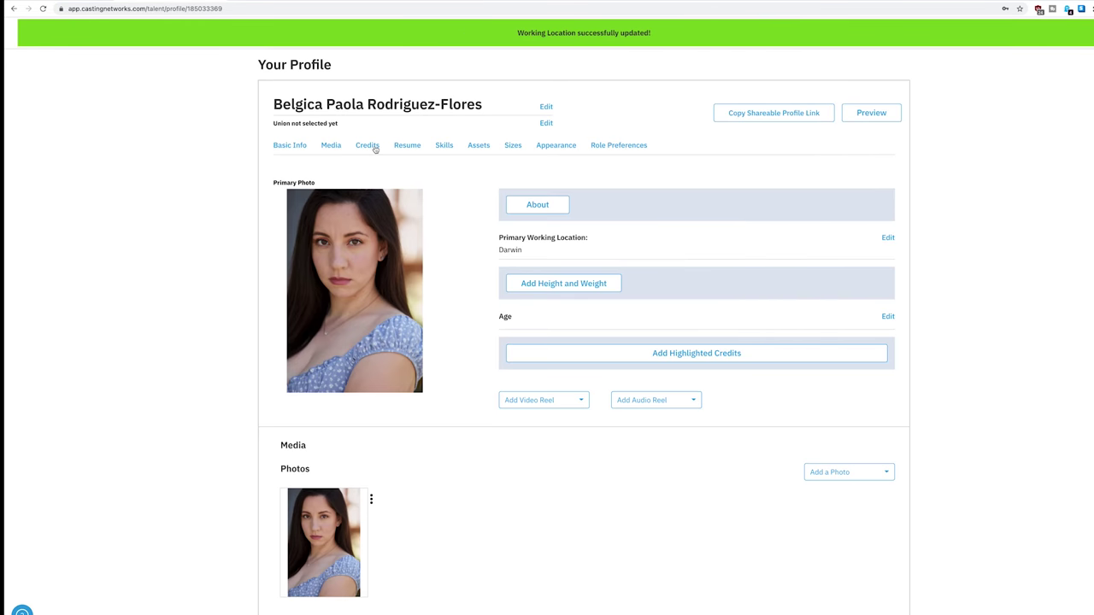
Step: Open the Media Bank's Videos section and start uploading the reel file
click(338, 150)
click(262, 38)
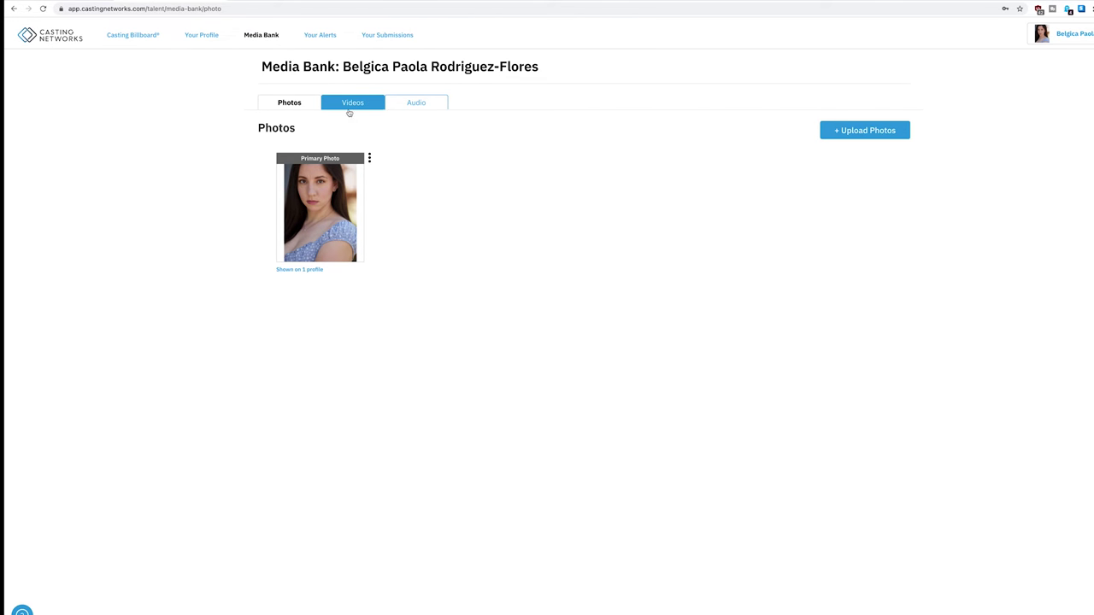
click(351, 107)
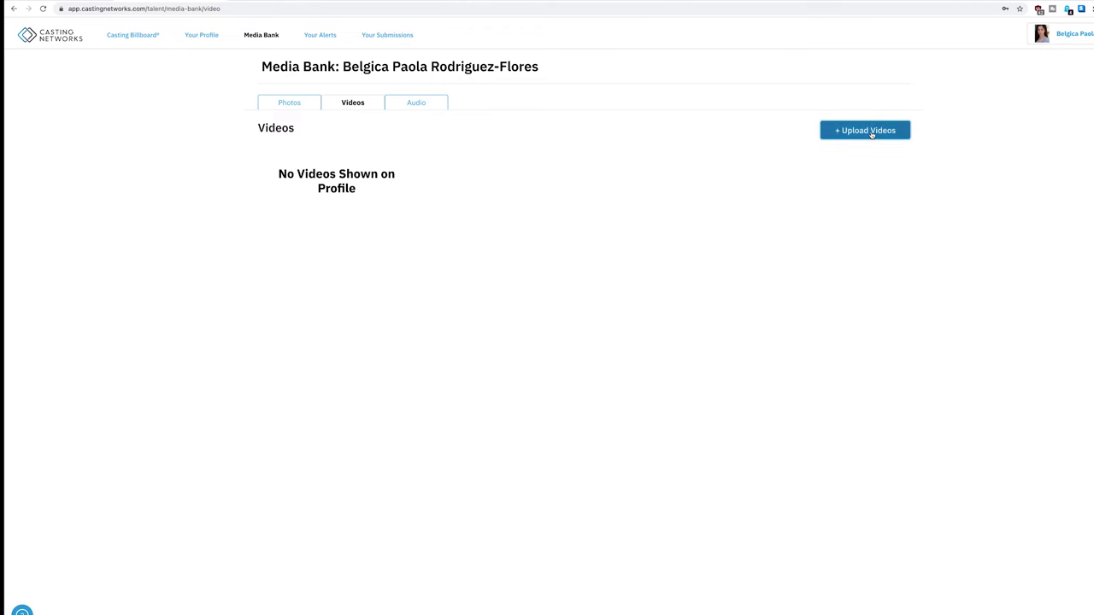
click(872, 134)
click(601, 360)
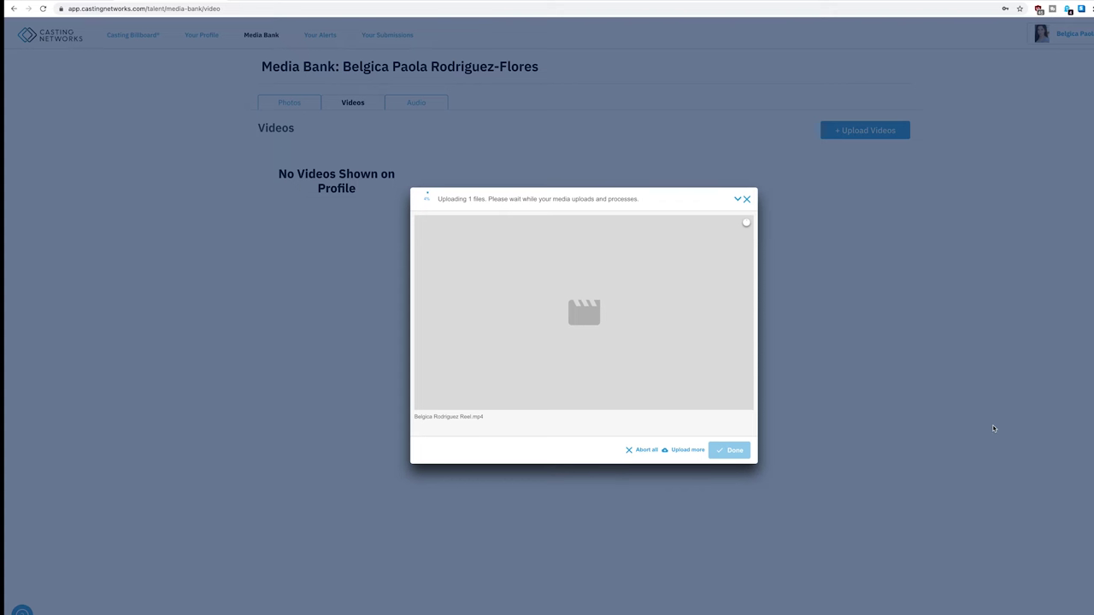
Step: Abort the reel upload, check the empty Audio section, then go to Your Alerts
mouse_move(744, 285)
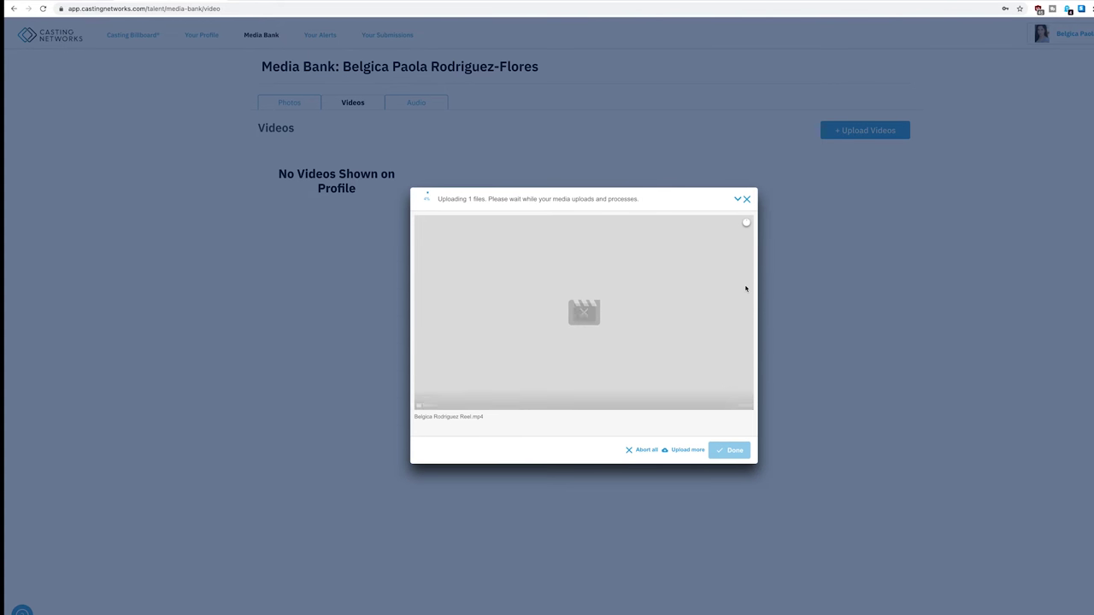
click(746, 199)
click(661, 59)
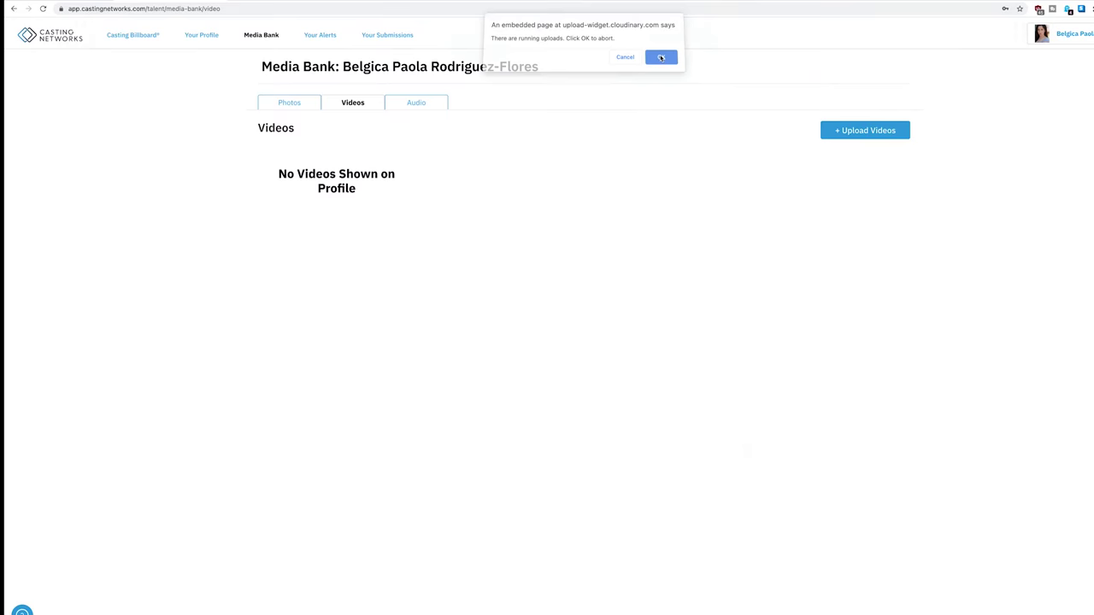
click(419, 104)
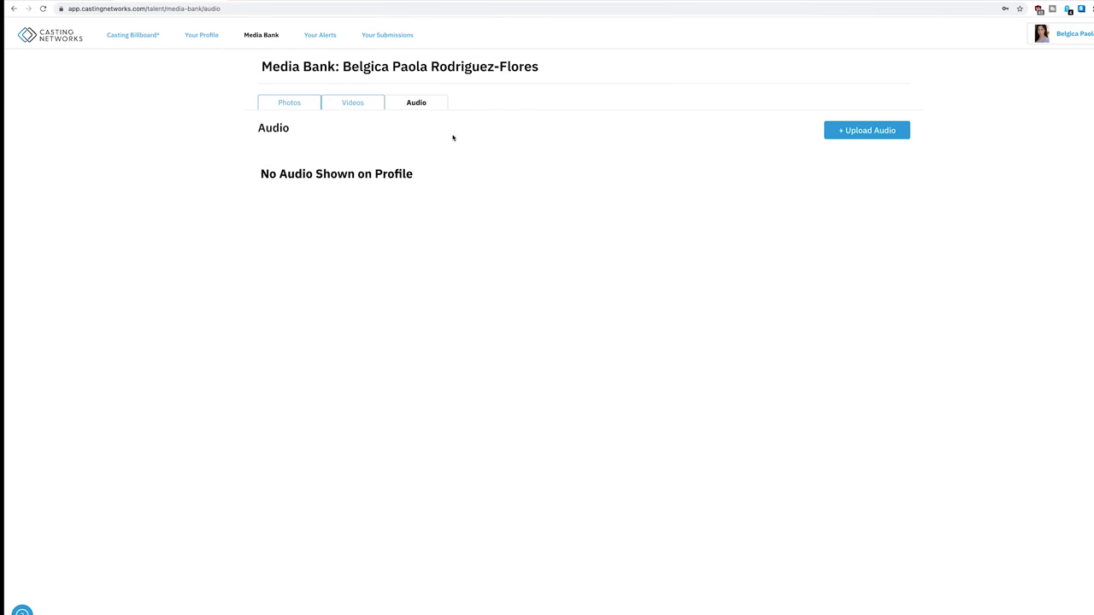
click(317, 35)
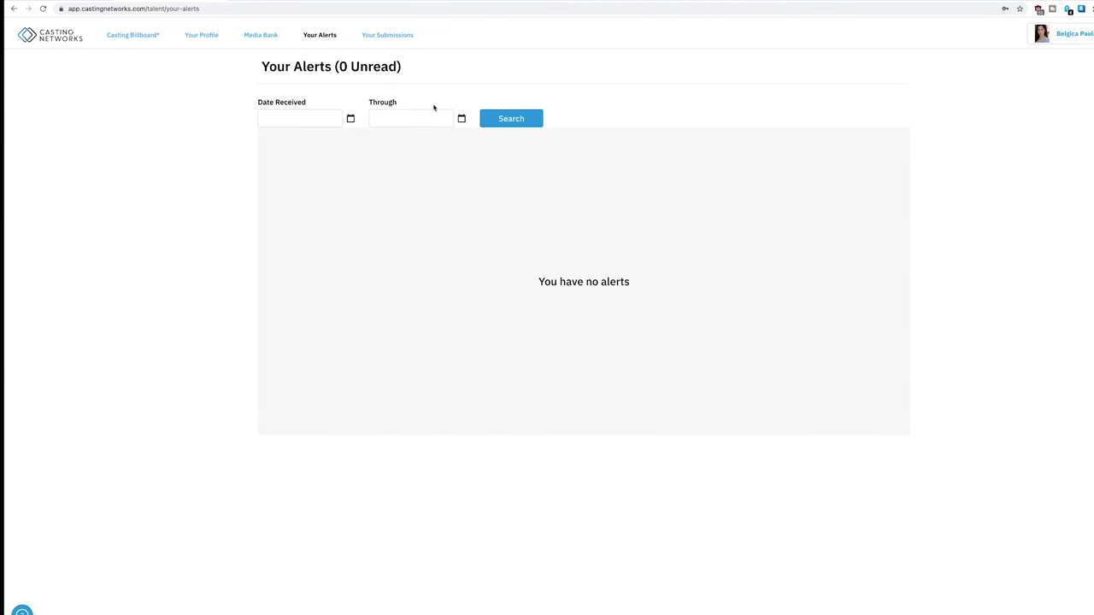
Step: Filter alerts to May 1–8, 2021, check Your Submissions, then open the Casting Billboard
click(351, 121)
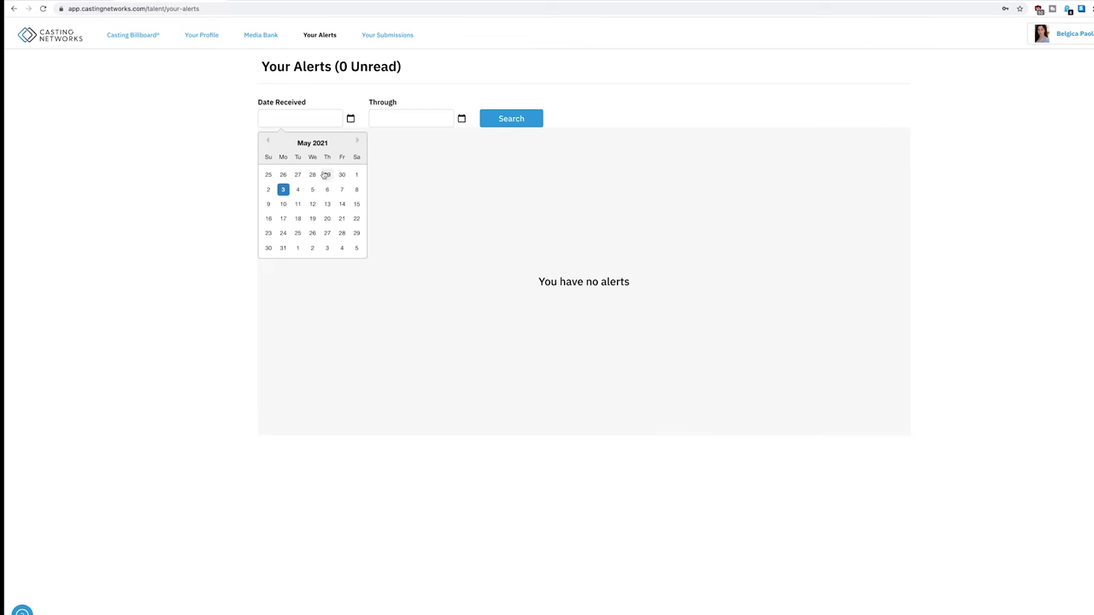
click(358, 175)
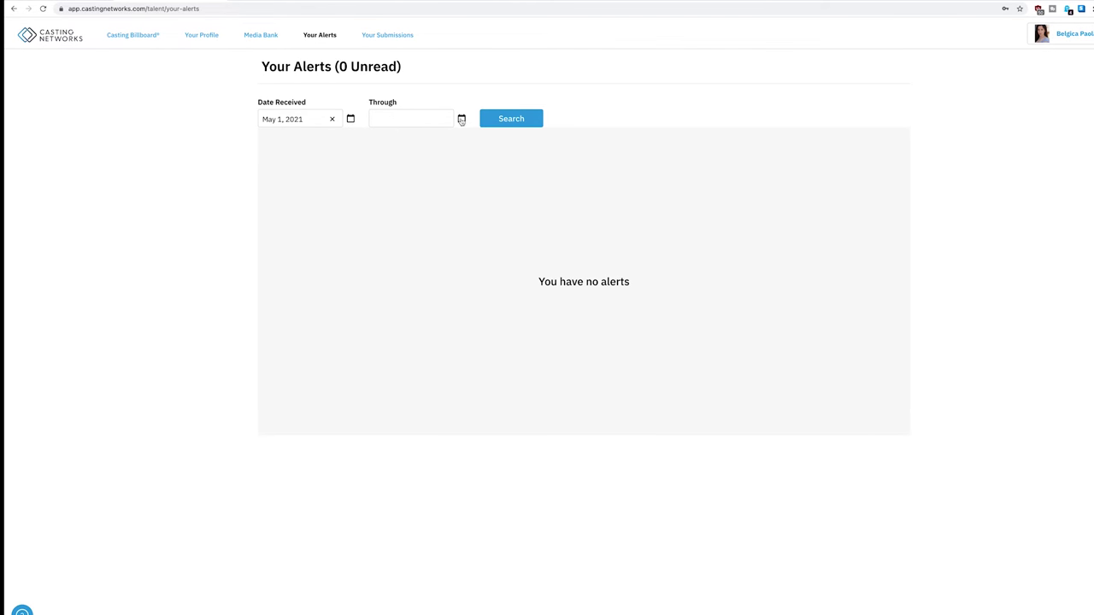
click(462, 119)
click(467, 189)
click(385, 34)
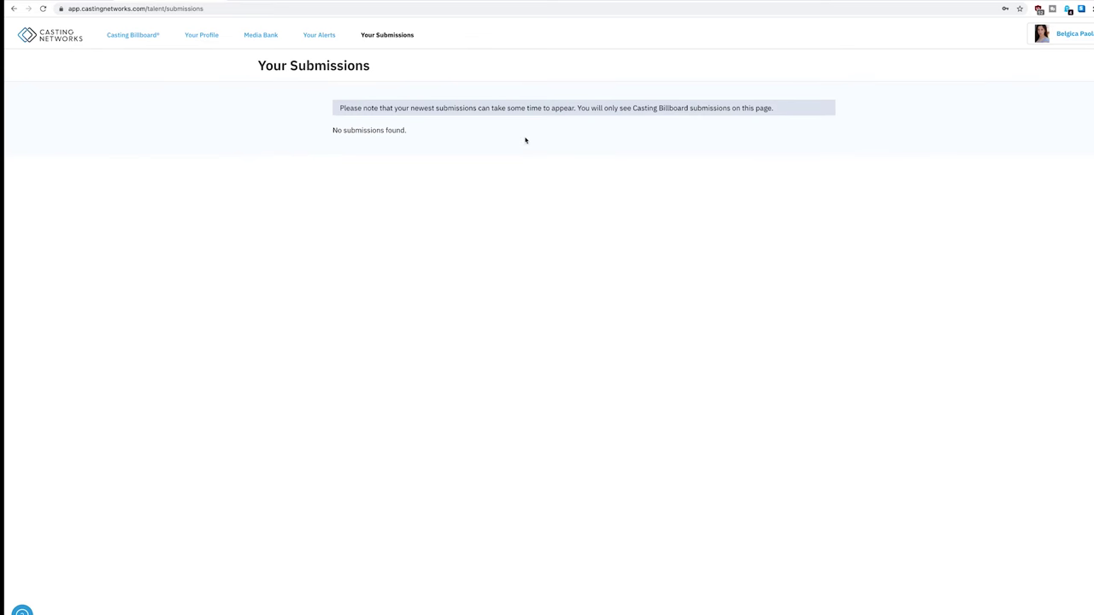
click(137, 39)
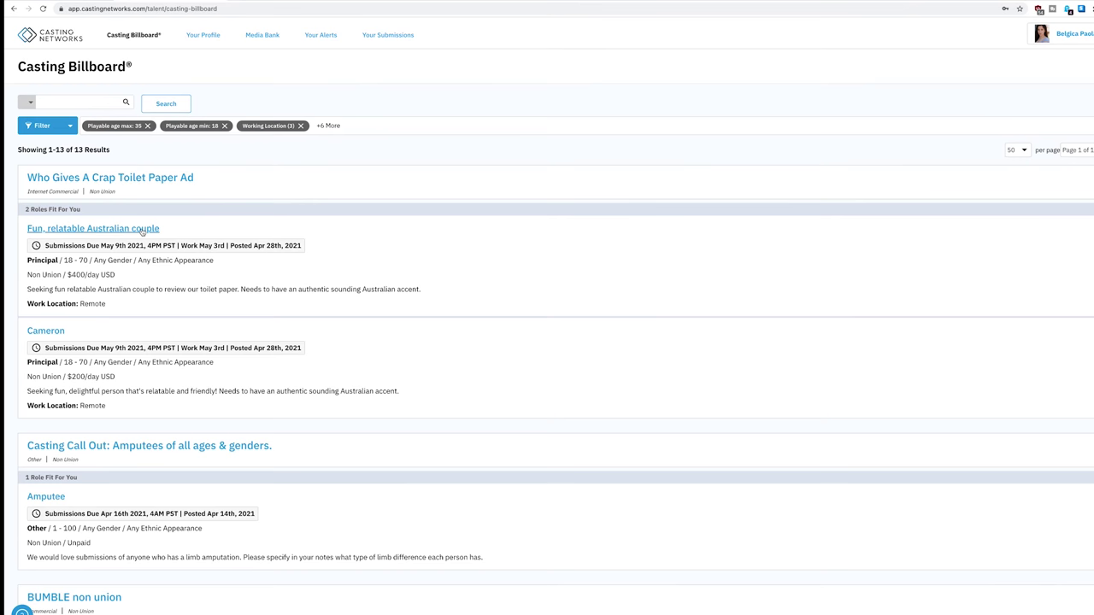
Step: Open the submission form for the Fun, relatable Australian couple role, keeping Darwin as working location
click(142, 232)
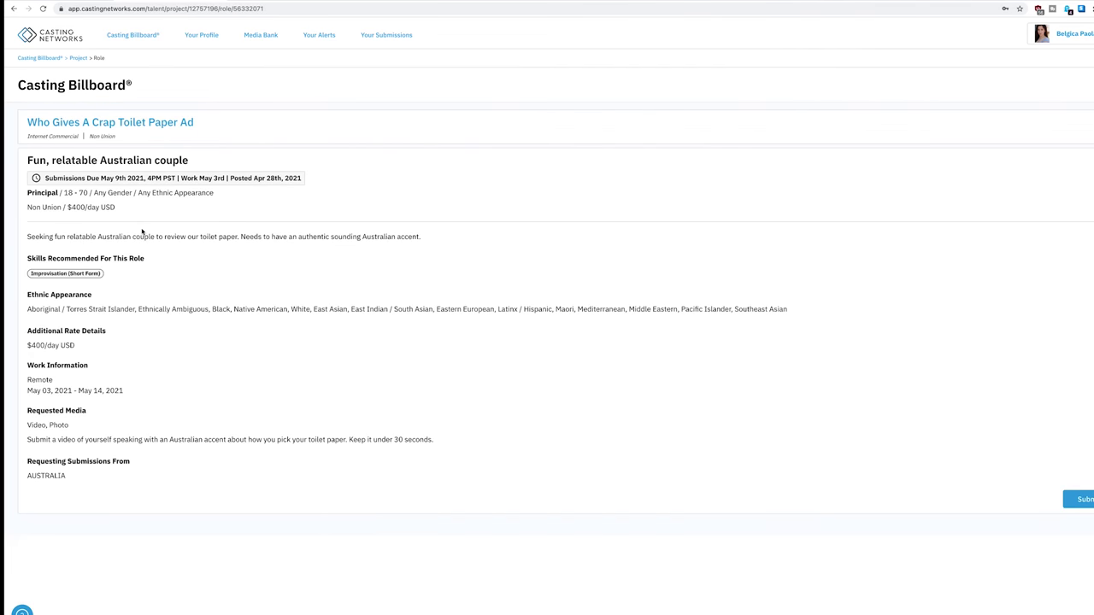
click(1082, 500)
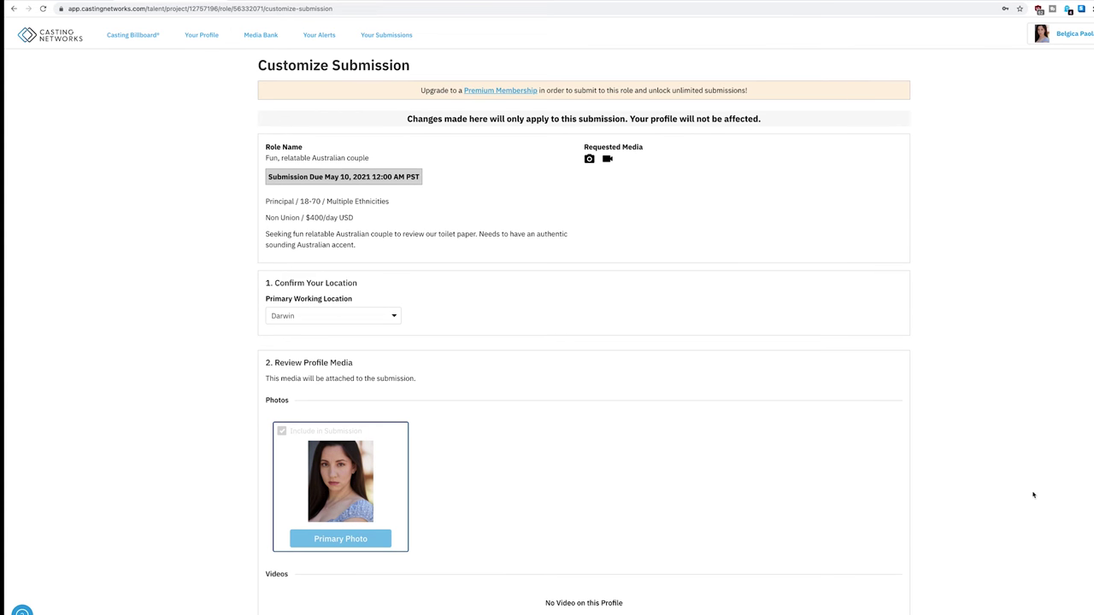
click(350, 315)
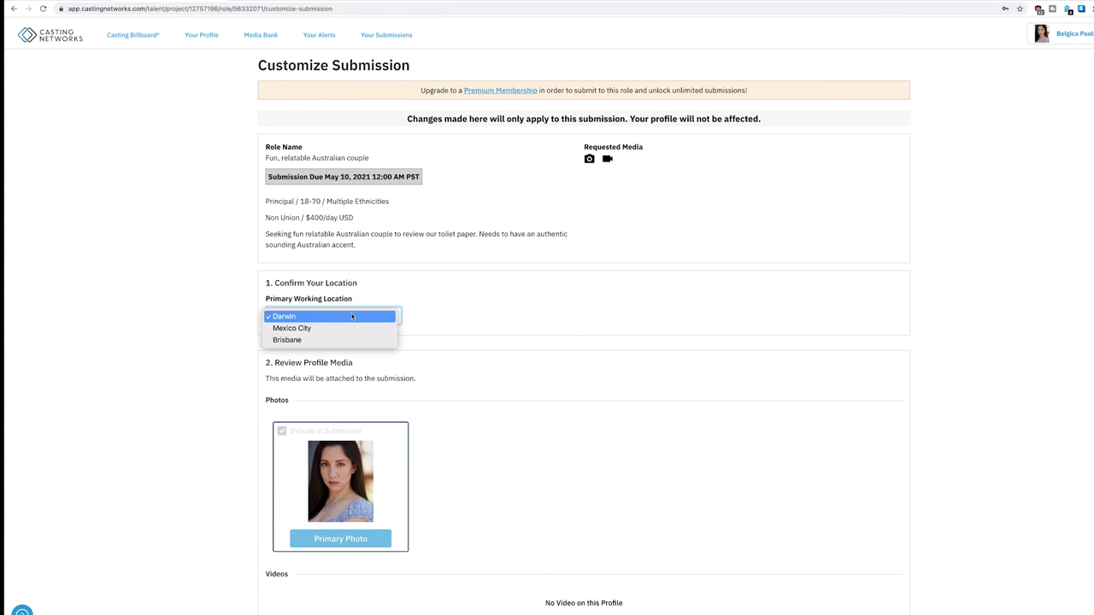
click(462, 312)
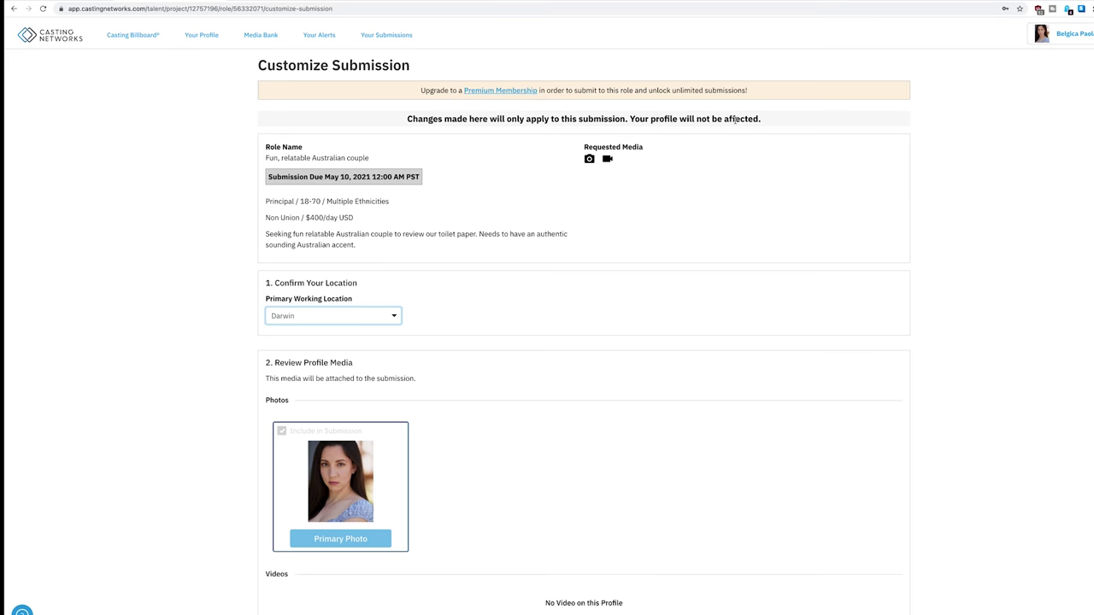
scroll(519, 152, down, 1)
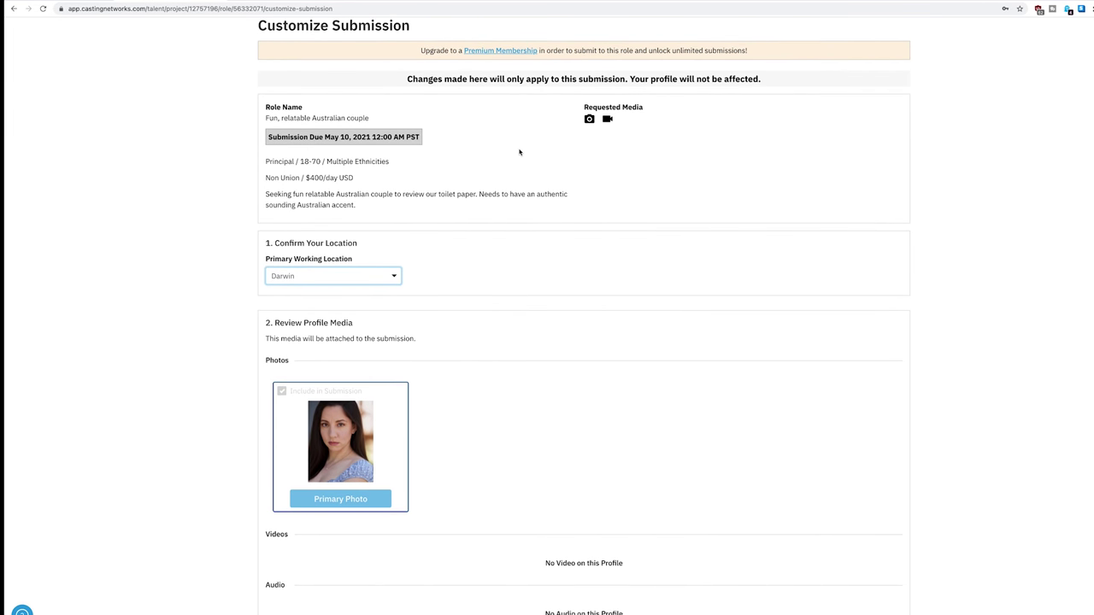
scroll(518, 152, down, 2)
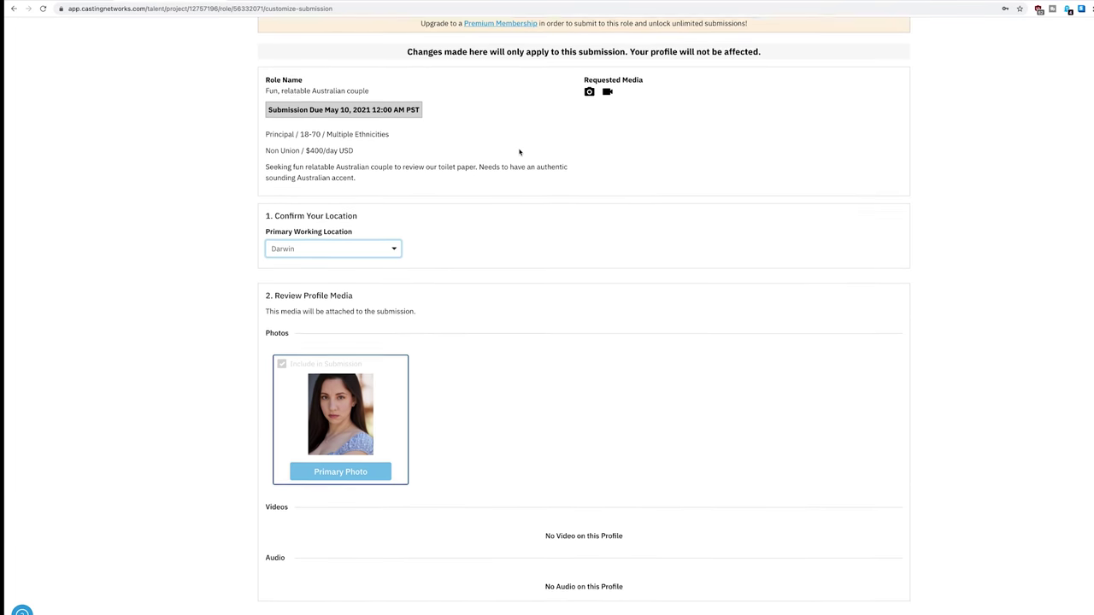
scroll(518, 152, down, 5)
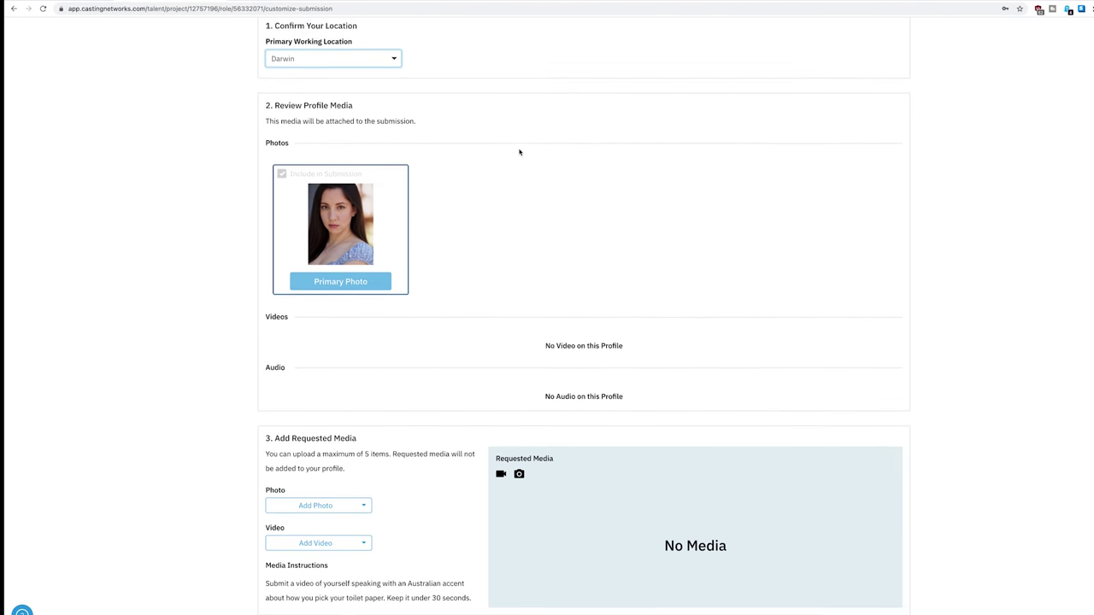
scroll(519, 152, down, 2)
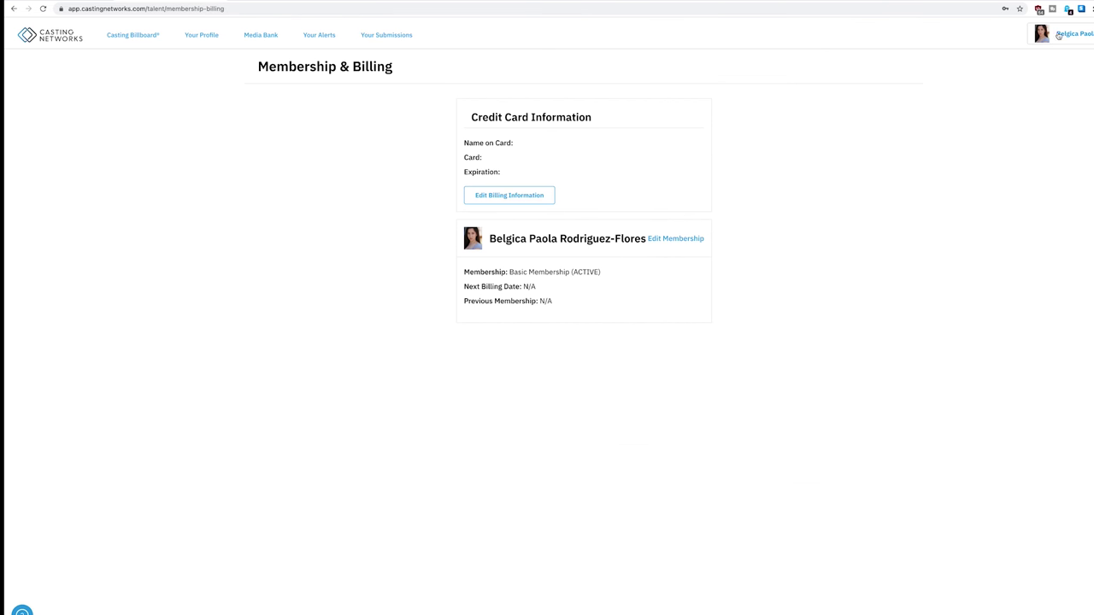
Step: Go to Manage Talent, then open and dismiss the Casting Networks UK/Europe account claim unclaimed
click(1060, 35)
click(1064, 82)
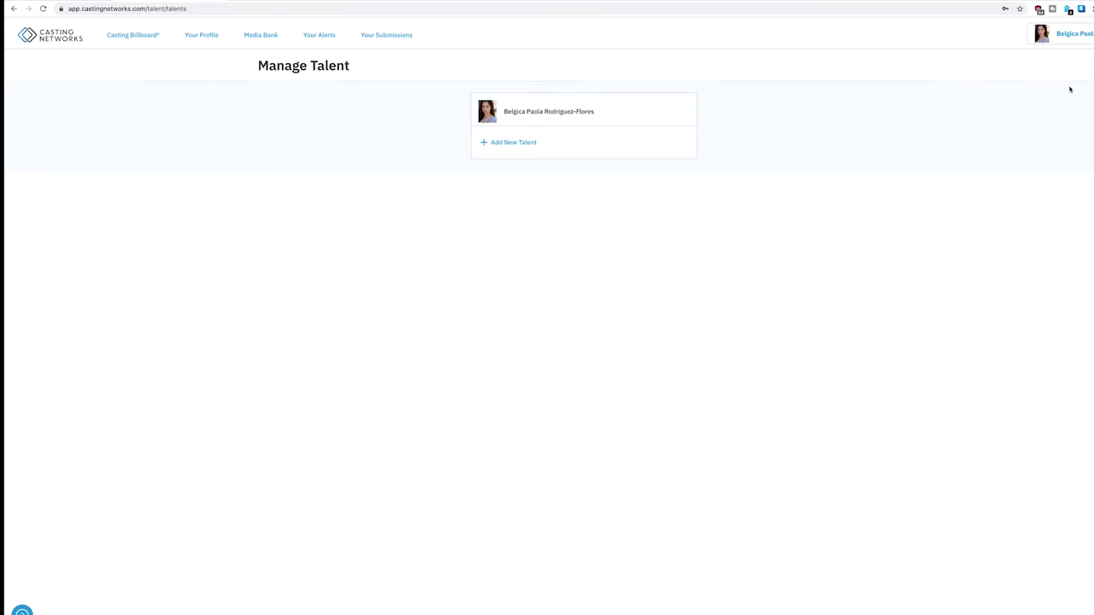
click(1076, 39)
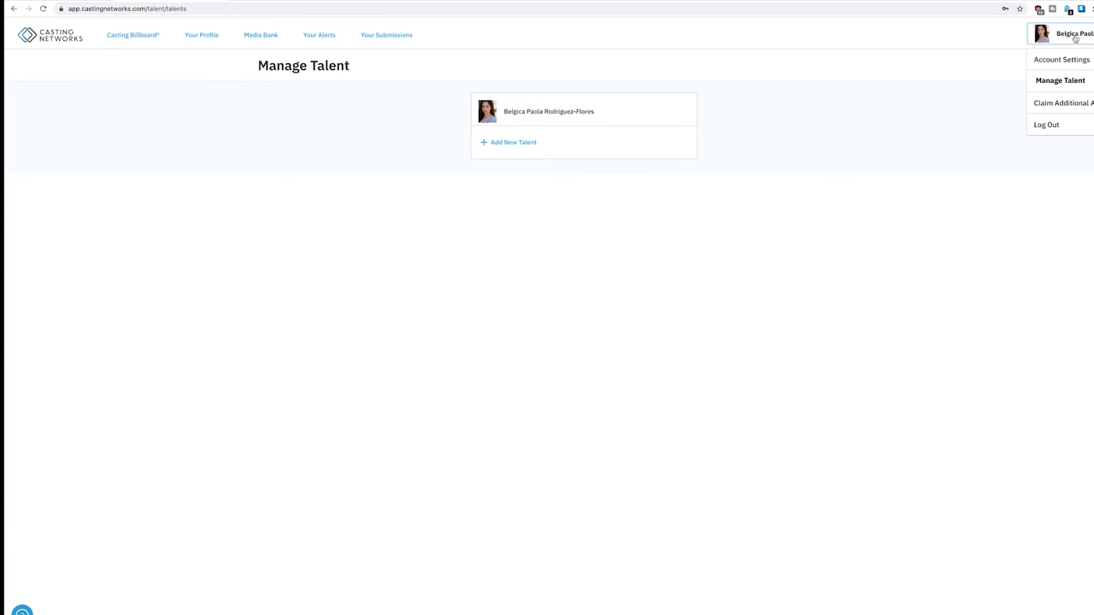
click(1076, 103)
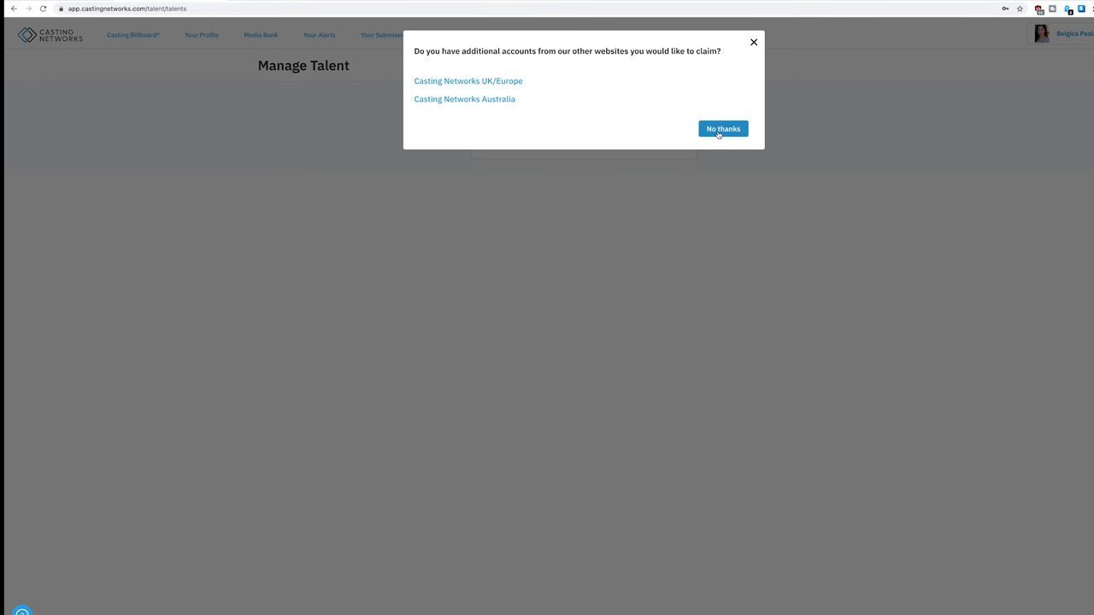
click(493, 82)
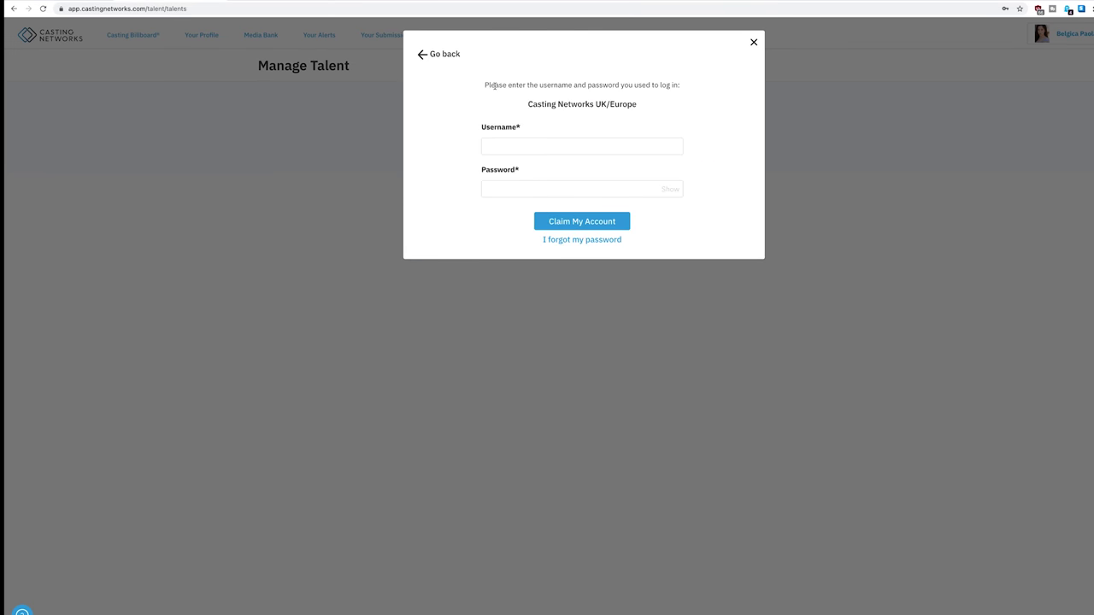
click(753, 42)
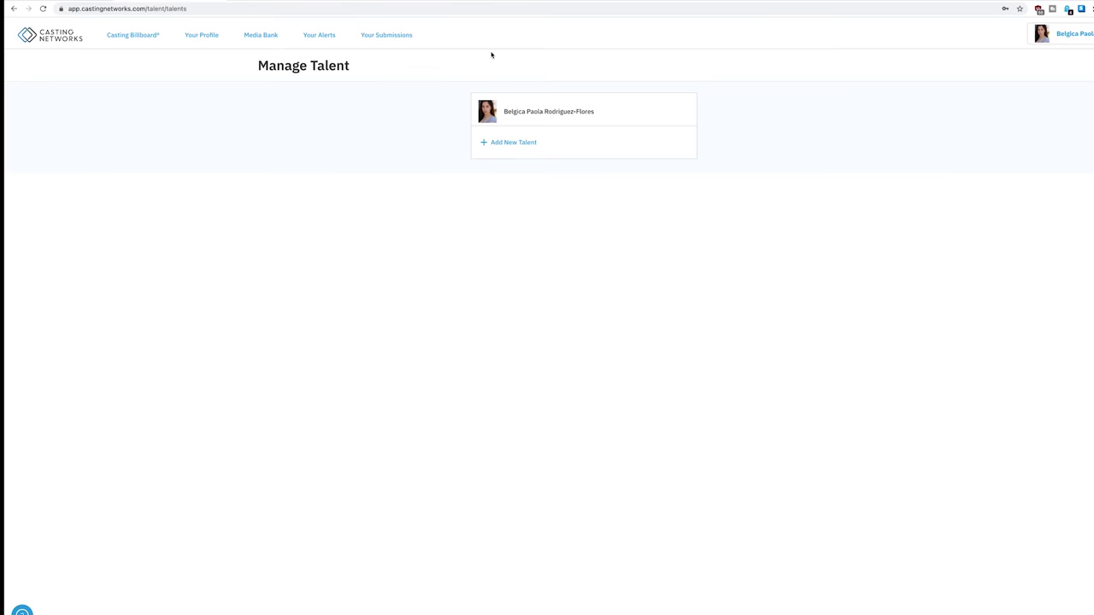
Step: View Your Profile, then log out from the name menu
click(213, 38)
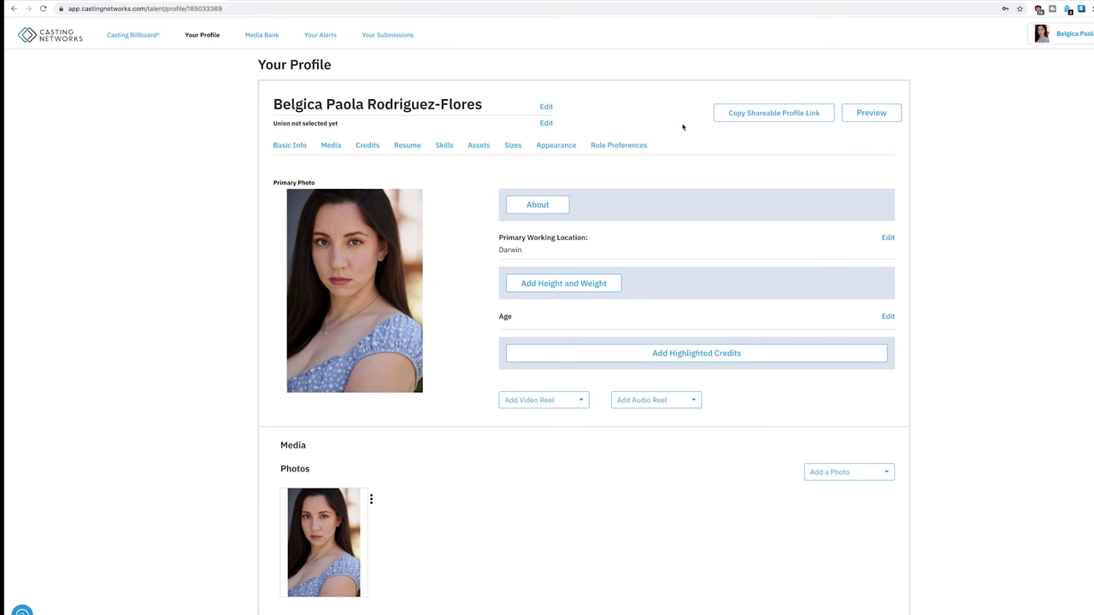
click(1083, 40)
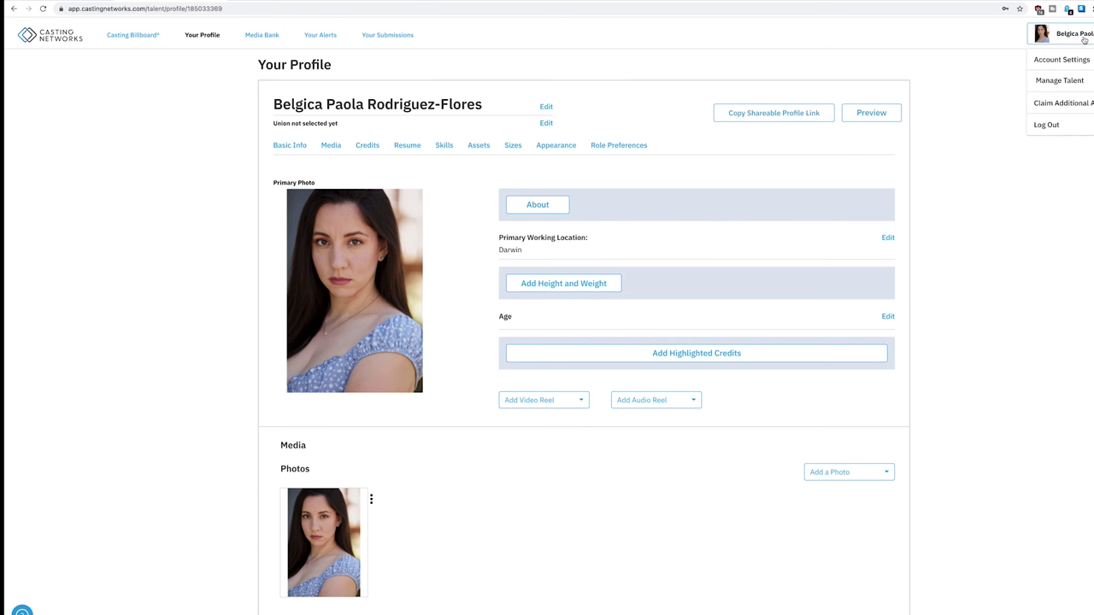
click(1047, 125)
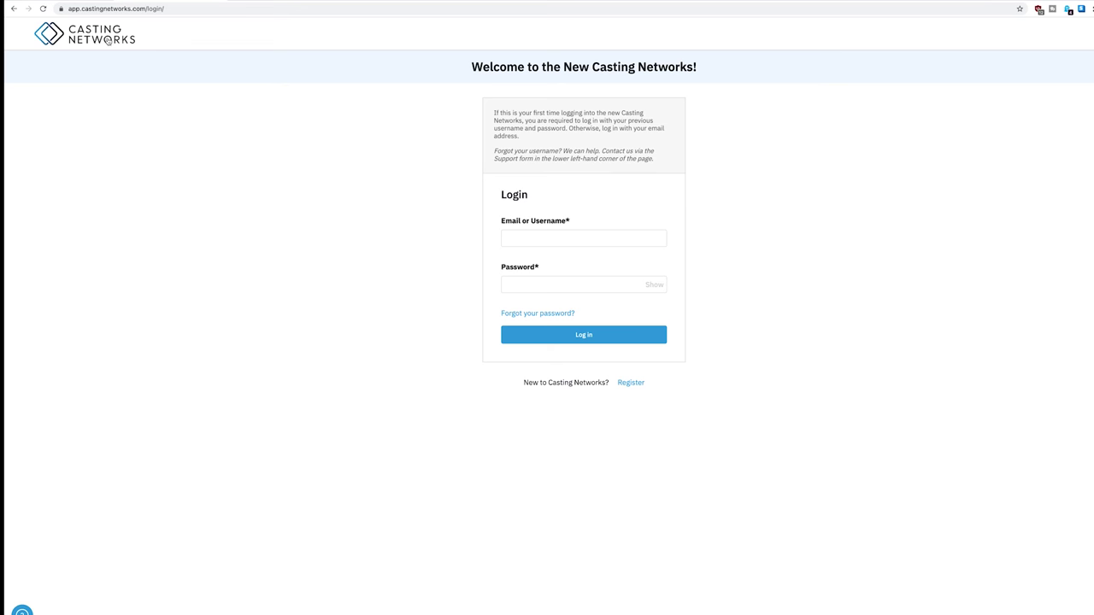
Step: Search 'casting' in the address bar and open castingnetworks.com to show its regional sites
click(119, 8)
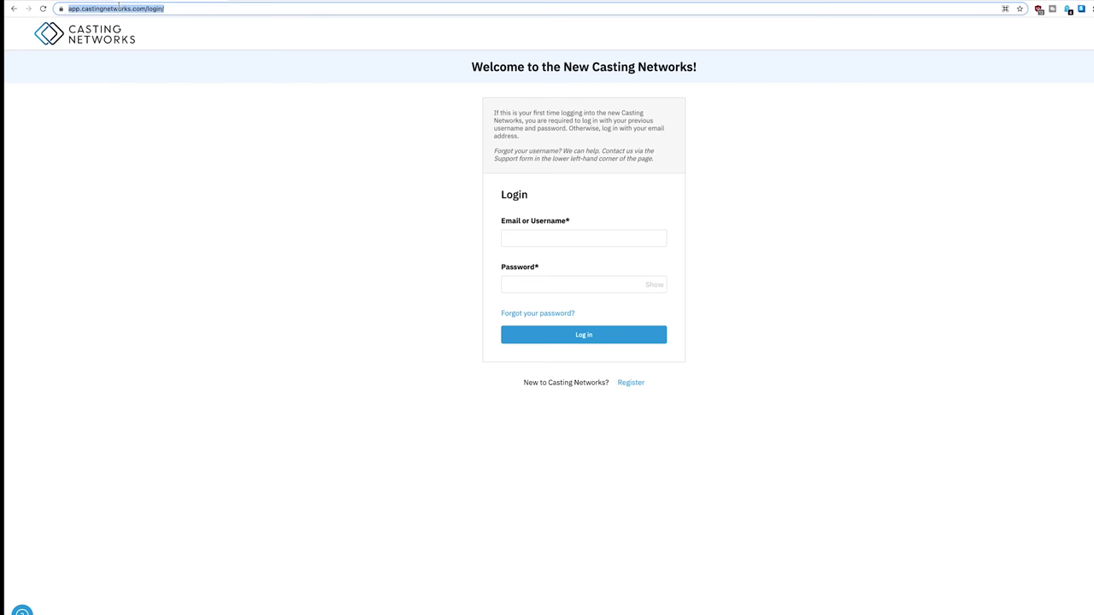
text(casting)
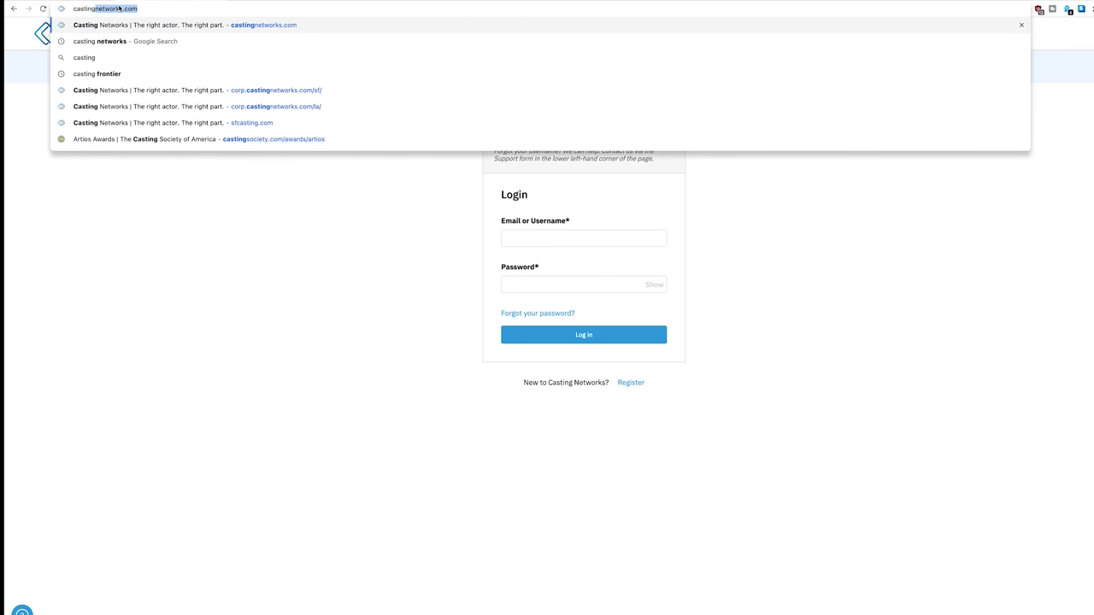
key(Return)
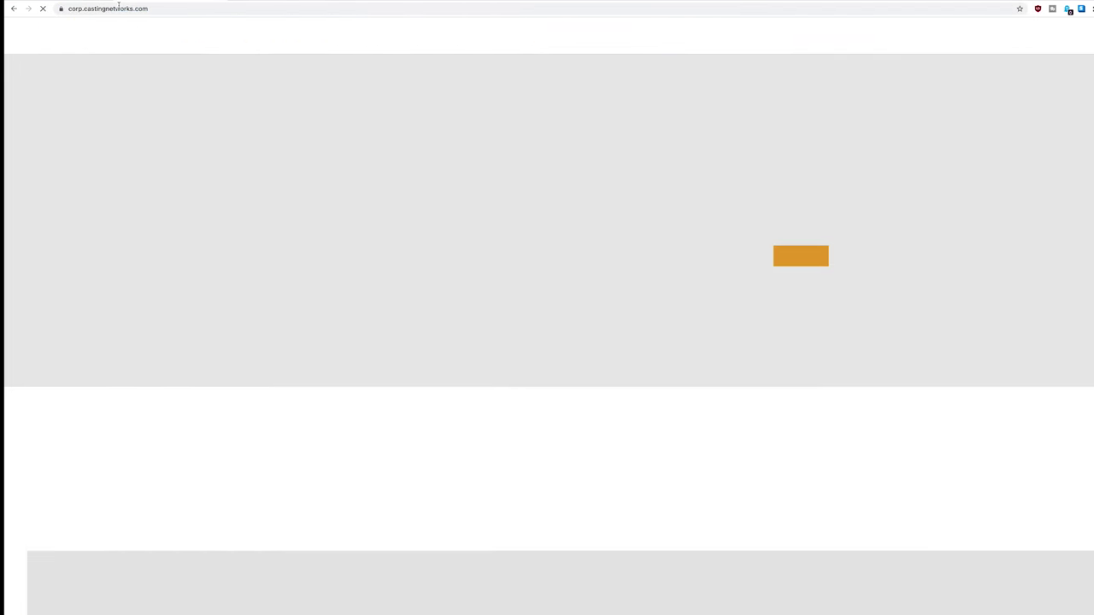
mouse_move(197, 68)
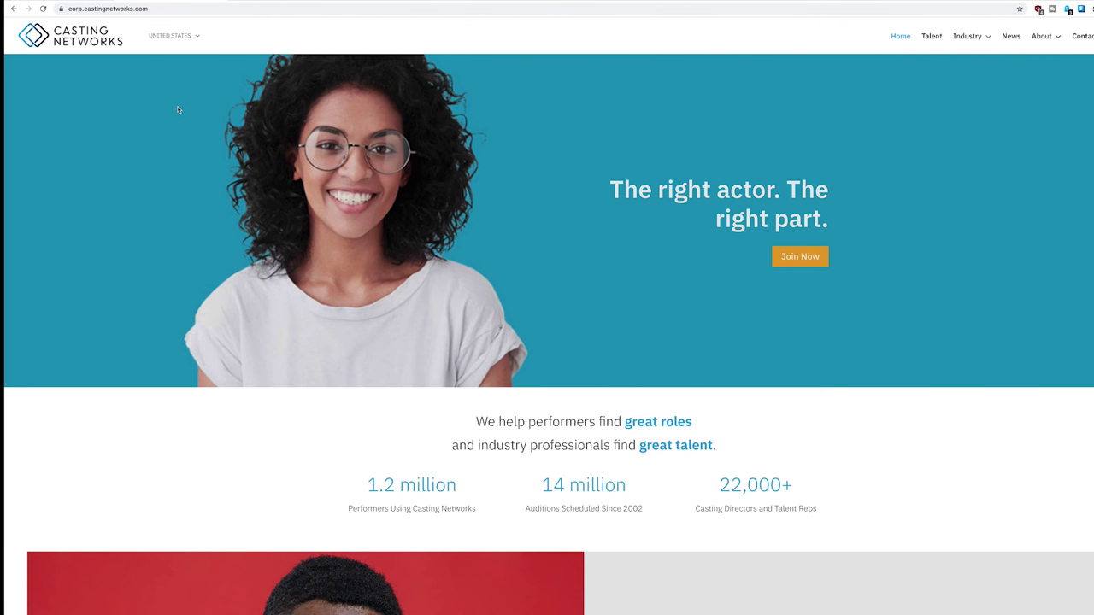
mouse_move(184, 38)
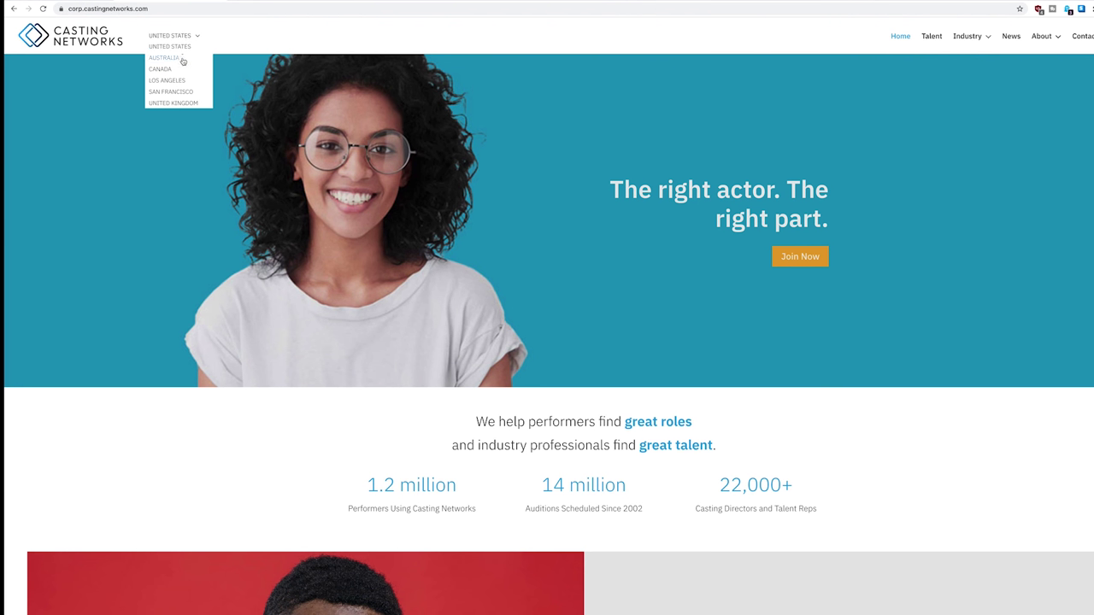